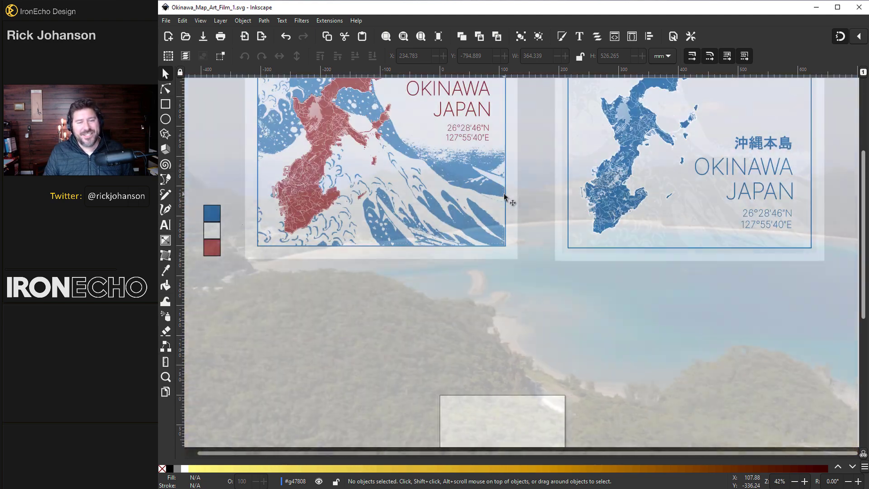
Check the page format and size in the document properties, leaving the settings as they are.
scroll(503, 194, down, 6)
scroll(504, 198, down, 3)
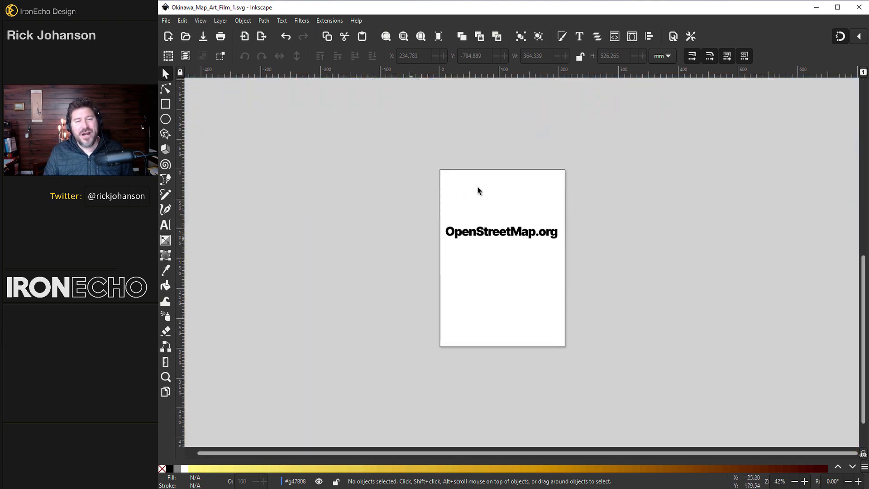
click(162, 22)
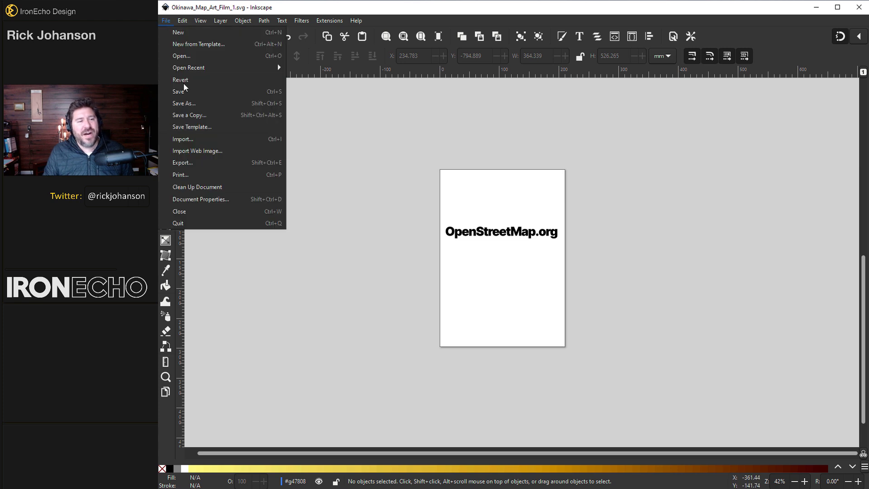
click(197, 196)
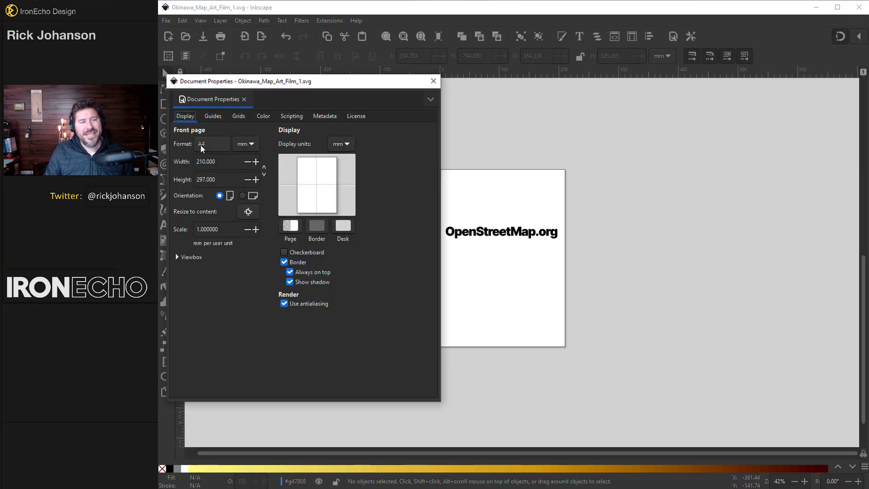
drag(241, 90, 252, 87)
key(ctrl+shift+d)
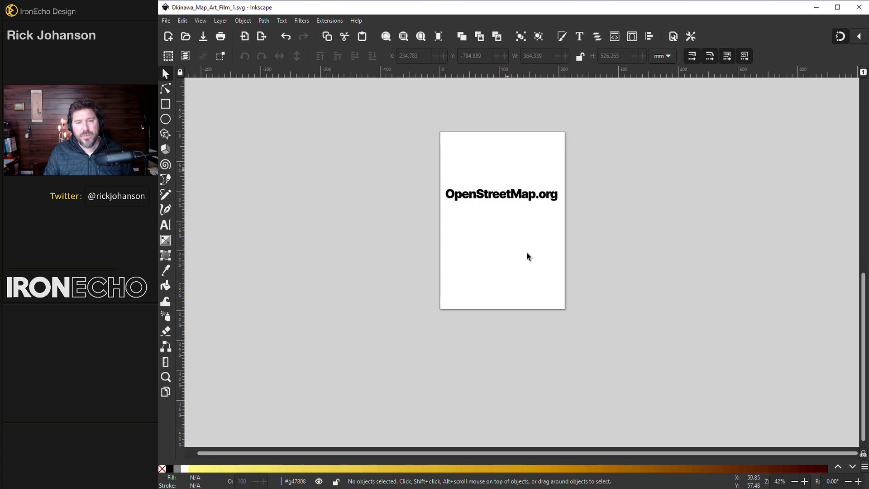
scroll(453, 283, down, 9)
scroll(590, 313, up, 5)
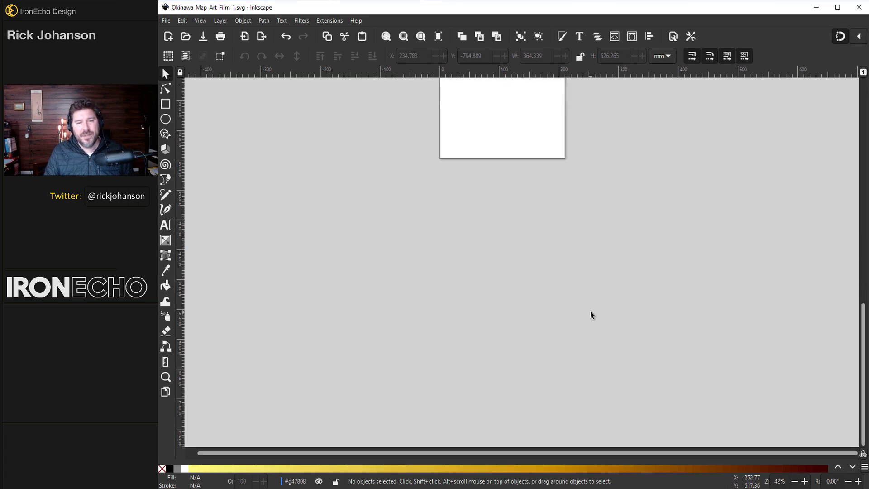
scroll(455, 232, up, 2)
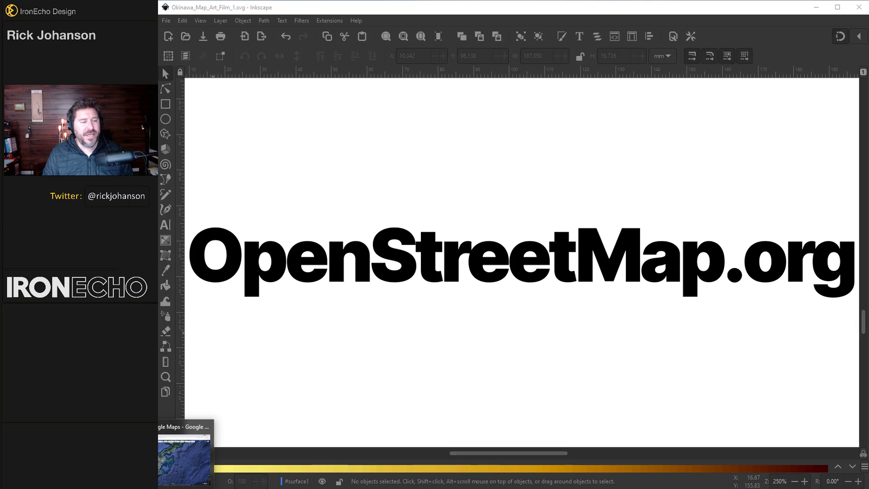
Switch to OpenStreetMap in the browser and search for "okinawa japan".
click(189, 457)
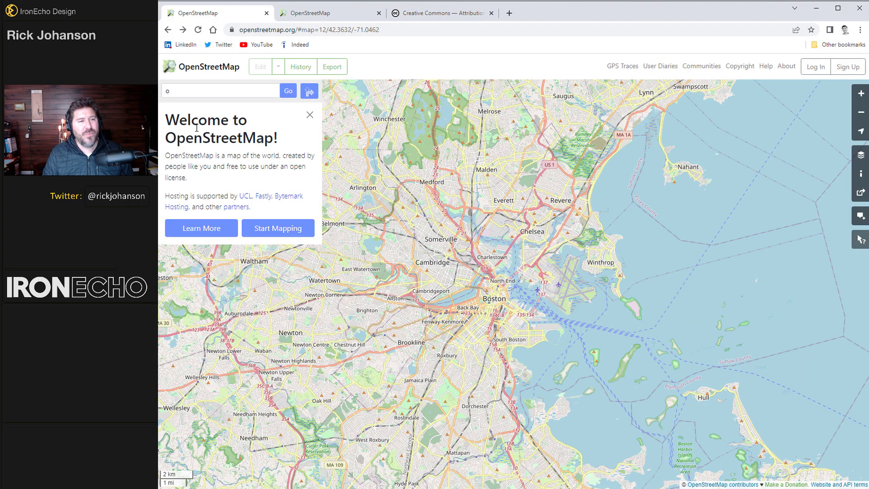
scroll(575, 304, up, 2)
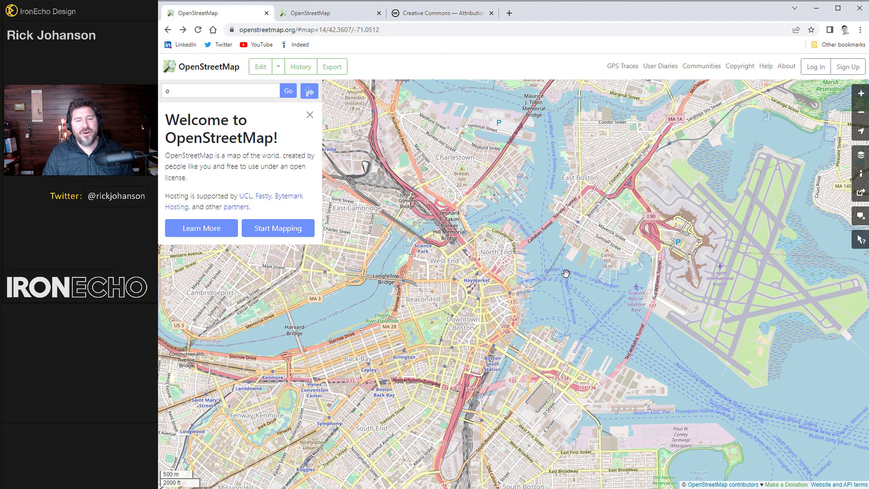
drag(588, 250, 561, 274)
click(203, 93)
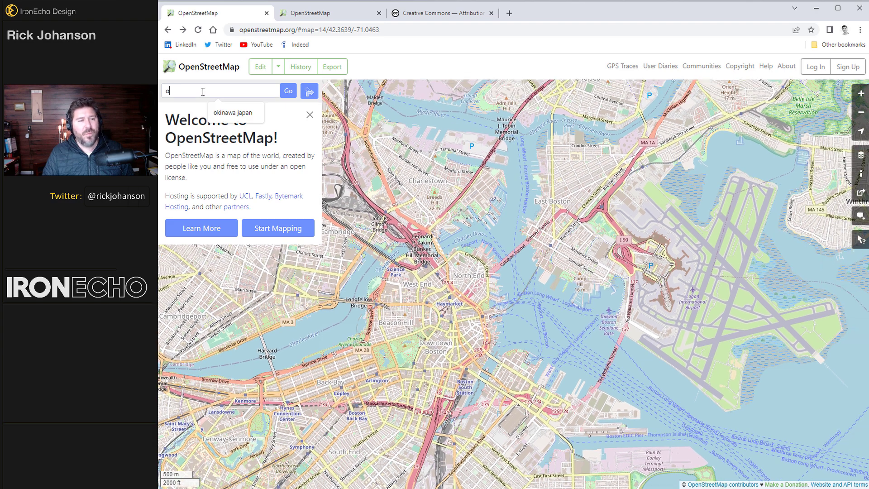
click(223, 119)
click(288, 91)
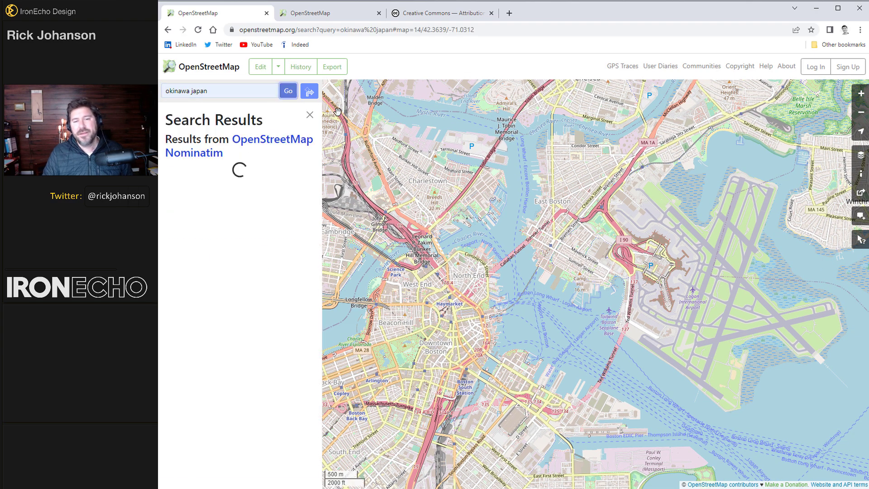
scroll(616, 256, down, 1)
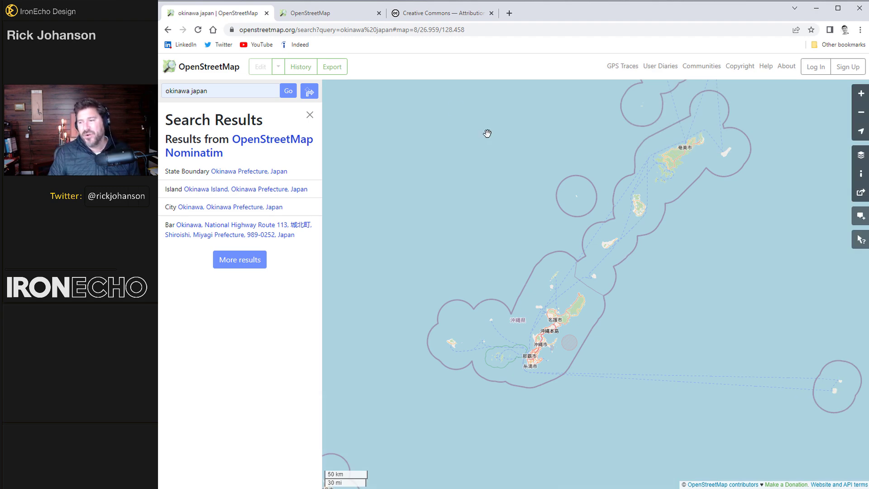
Review OpenStreetMap's Copyright and License page and the Creative Commons CC BY-SA 2.0 terms, and return to the Okinawa map.
click(324, 15)
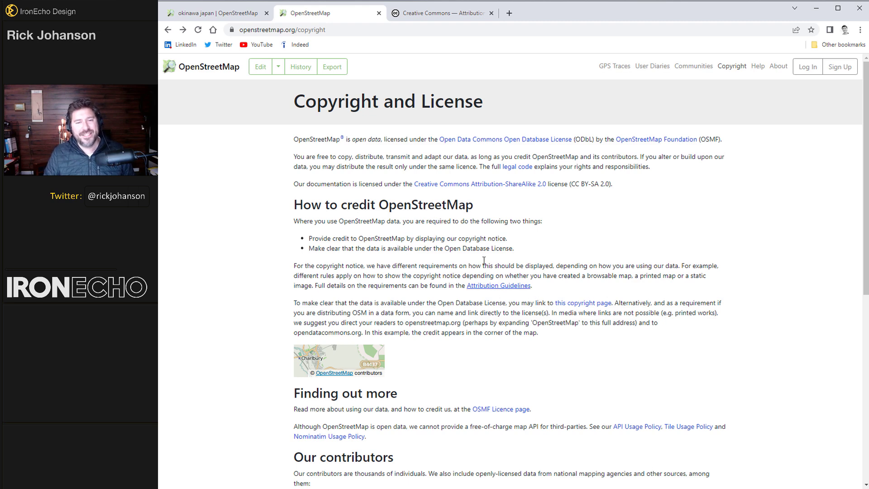
click(445, 15)
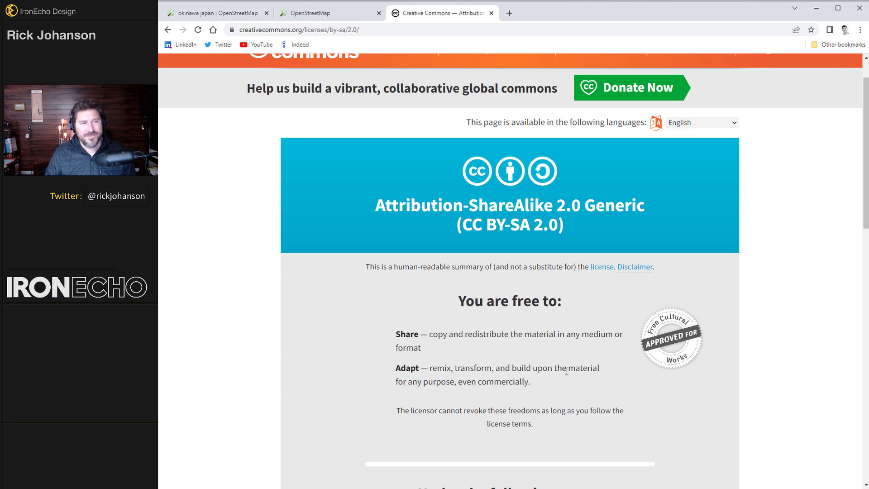
click(213, 14)
Preview the CyclOSM and Cycle Map layers on the Okinawa map and go back to the Standard layer.
scroll(643, 289, up, 1)
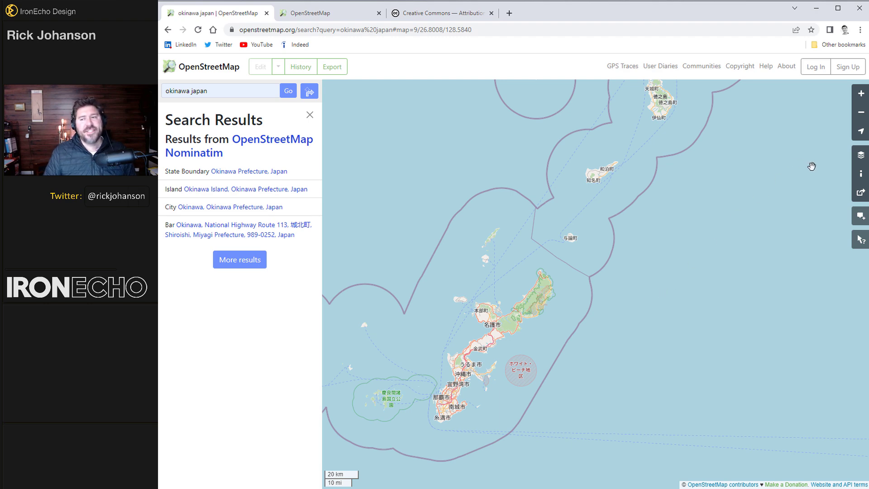
click(861, 156)
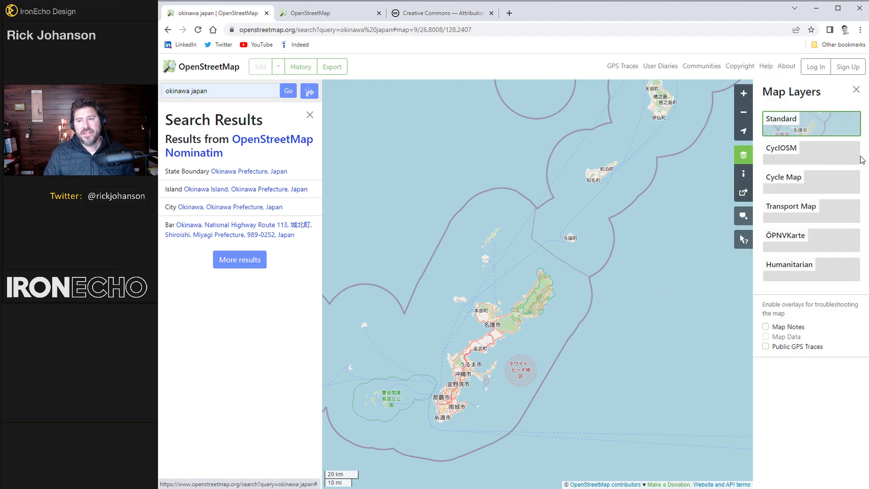
click(804, 149)
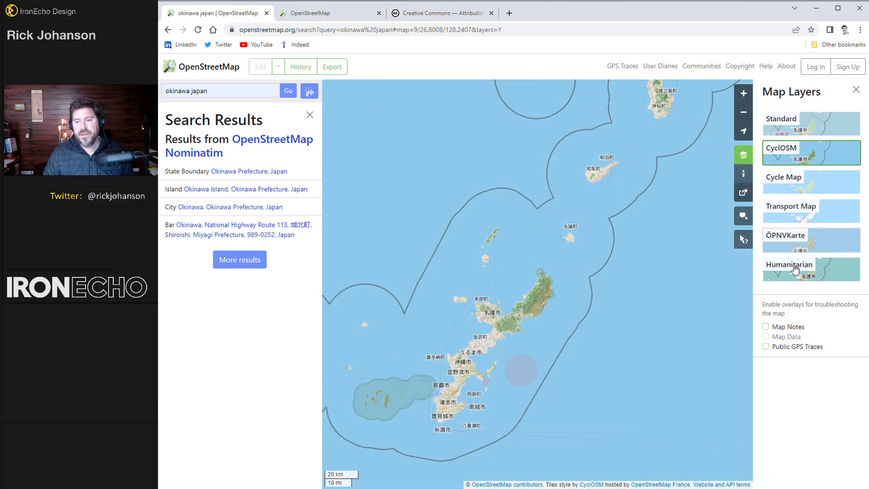
click(832, 184)
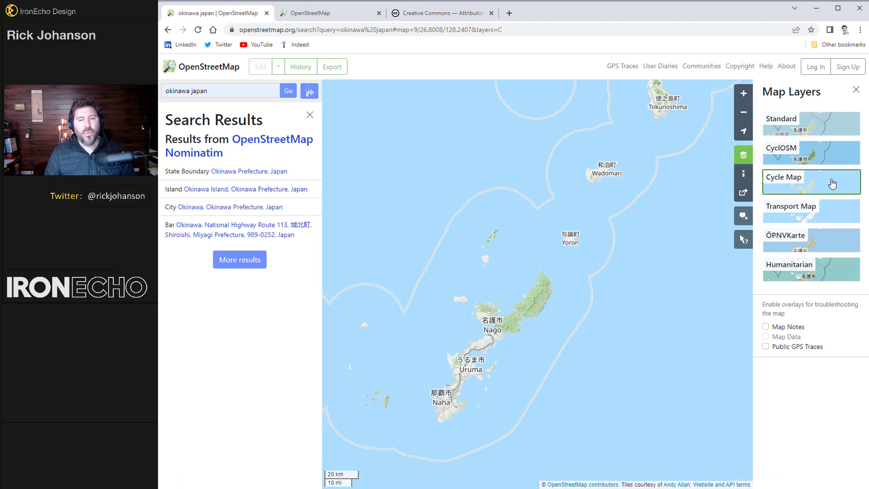
click(820, 127)
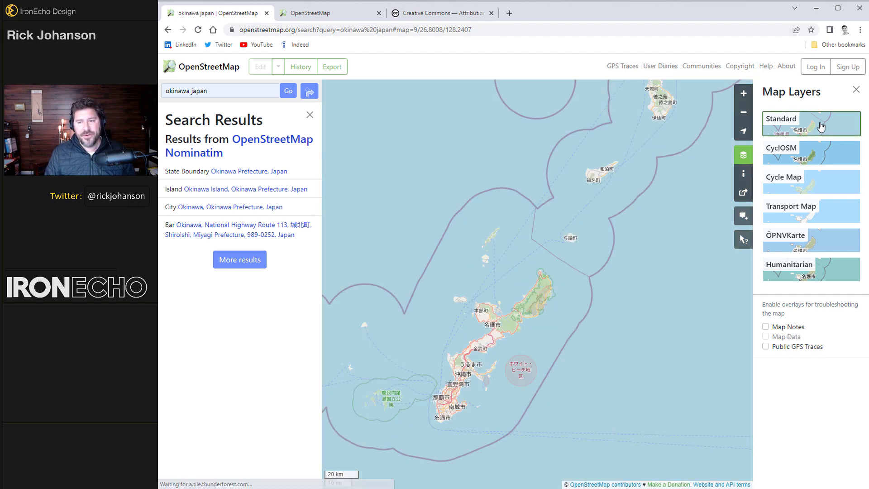
Download the current map view as an SVG image at a scale of 1:250000.
click(744, 194)
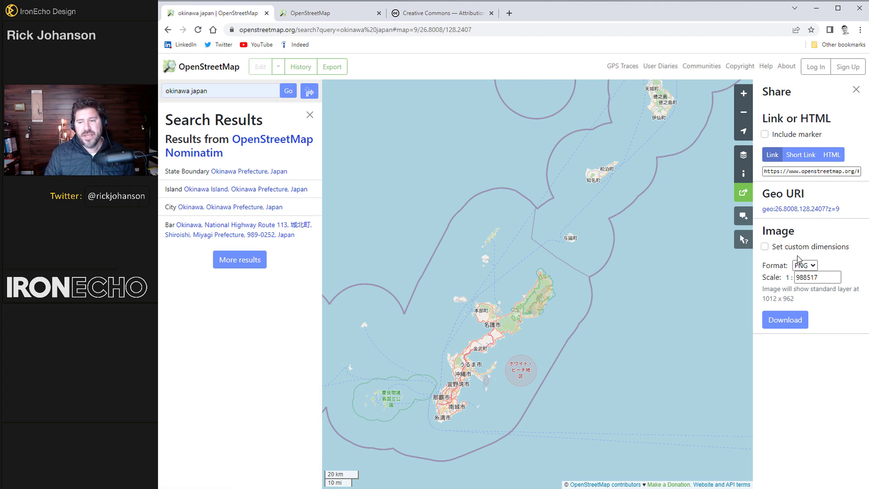
click(811, 265)
click(803, 293)
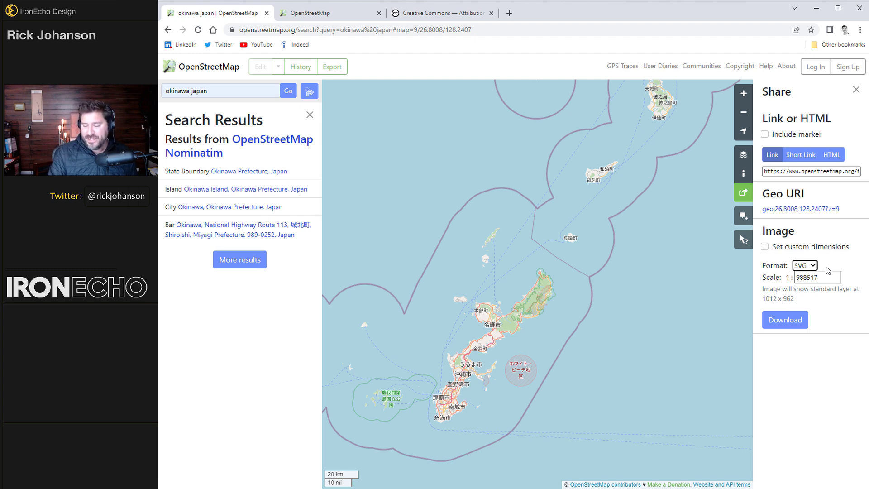
double_click(810, 277)
key(BackSpace)
text(25000)
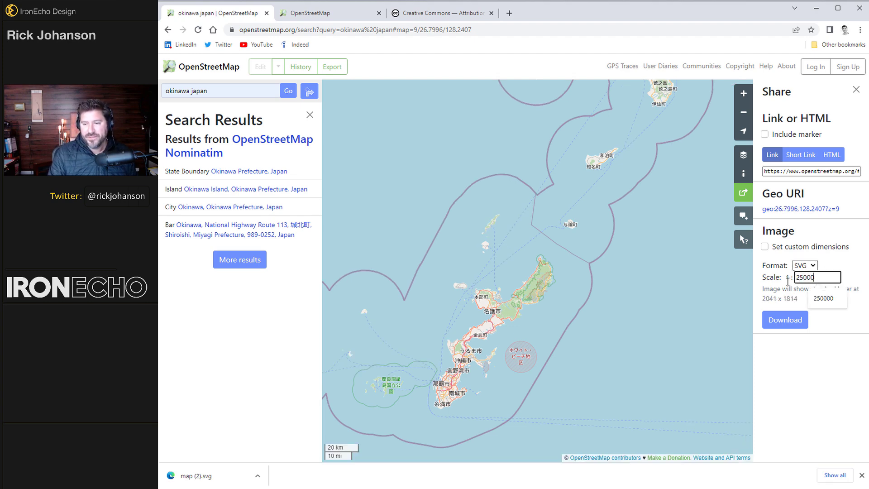
text(0)
click(802, 325)
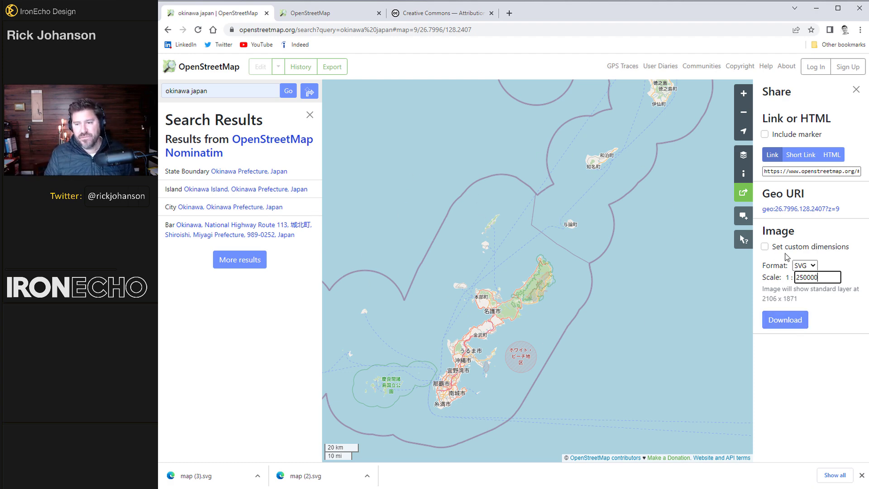
Enable custom image dimensions and frame the export area around Okinawa's main island.
click(765, 247)
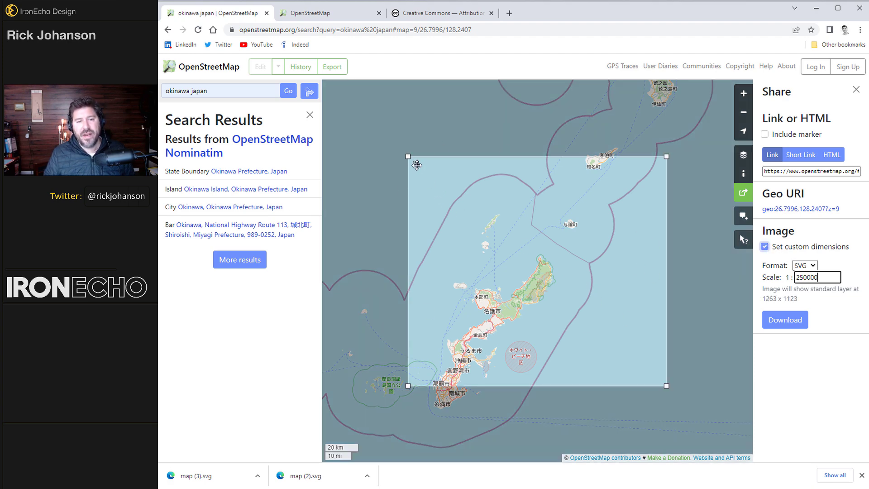
drag(416, 165, 394, 159)
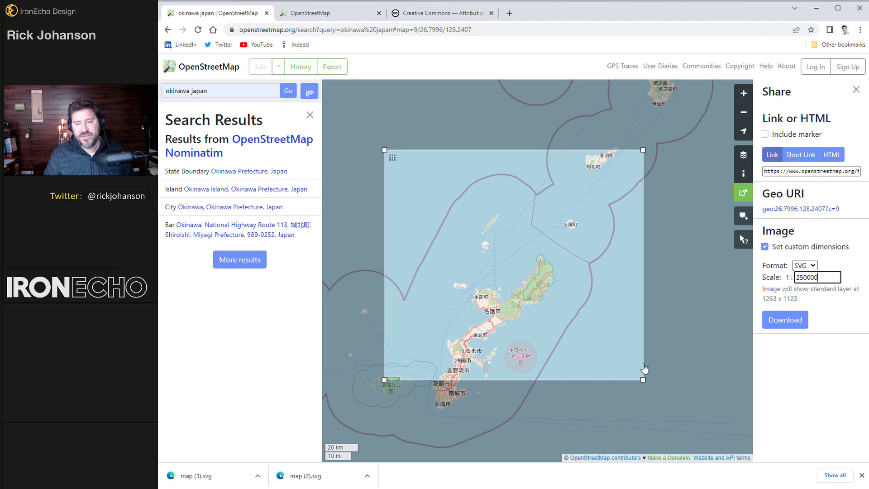
drag(643, 380, 701, 412)
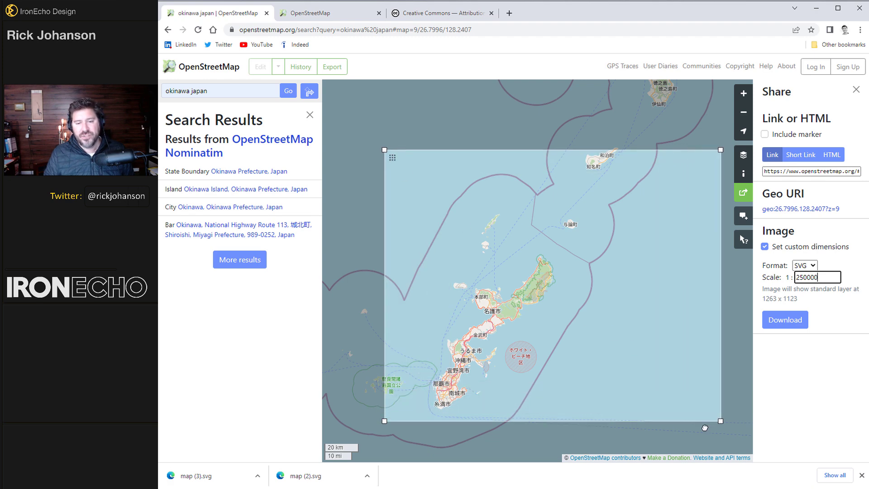
Enlarge the export area to take in the island chain northeast of Okinawa and download it as SVG.
double_click(744, 111)
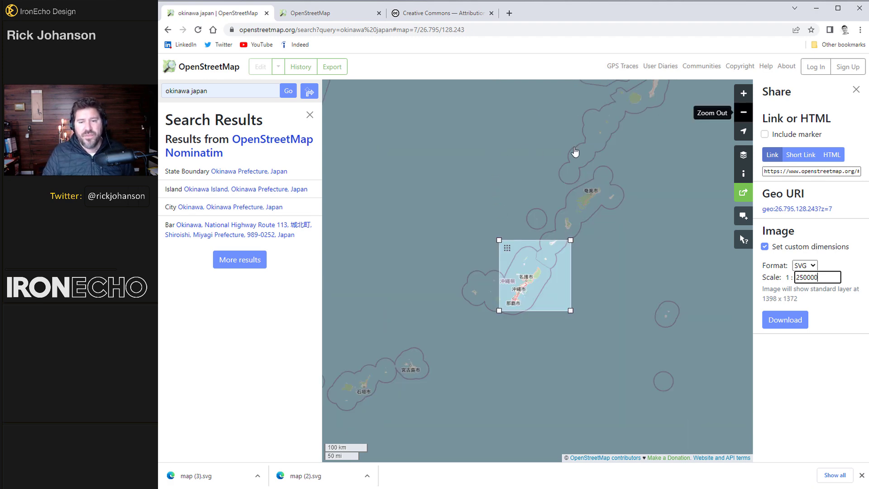
drag(505, 248, 504, 174)
drag(568, 237, 621, 318)
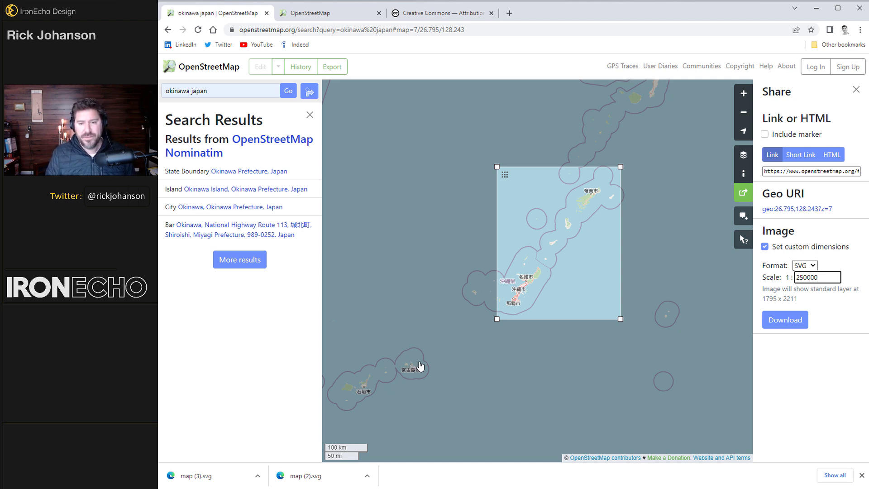
scroll(582, 248, up, 1)
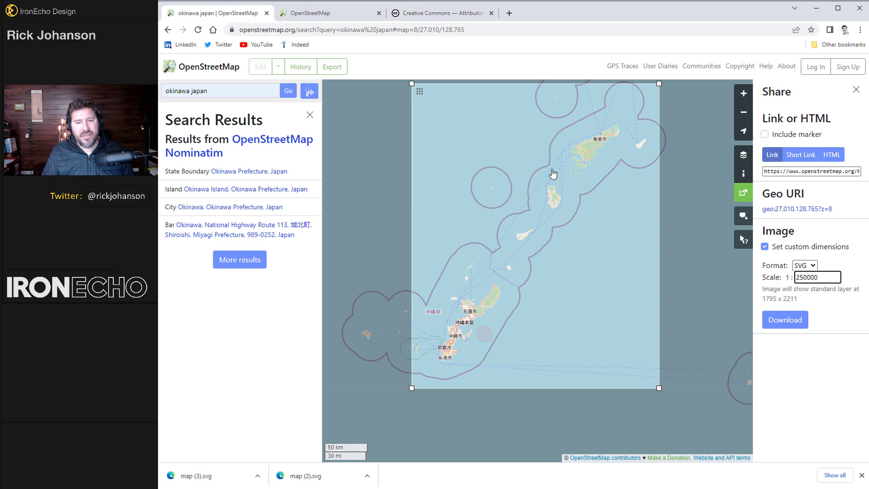
click(784, 322)
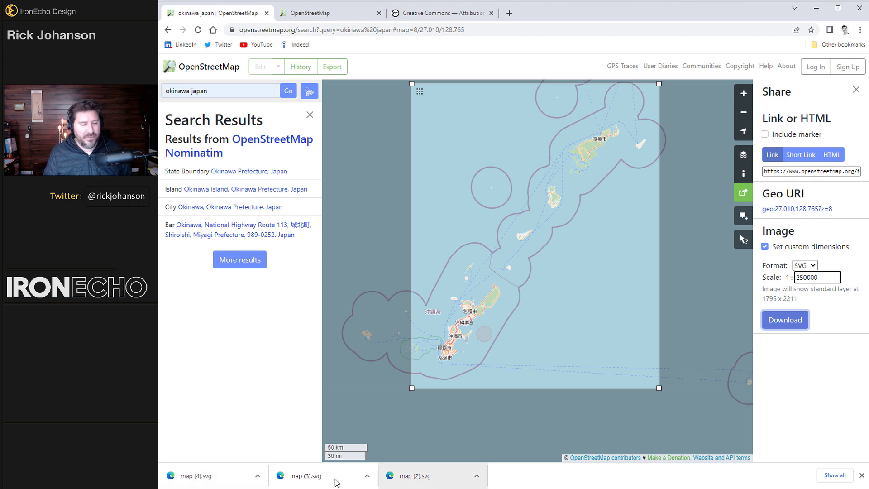
Import the downloaded SVG map into a new Inkscape document as editable objects and deselect it.
drag(226, 473, 510, 217)
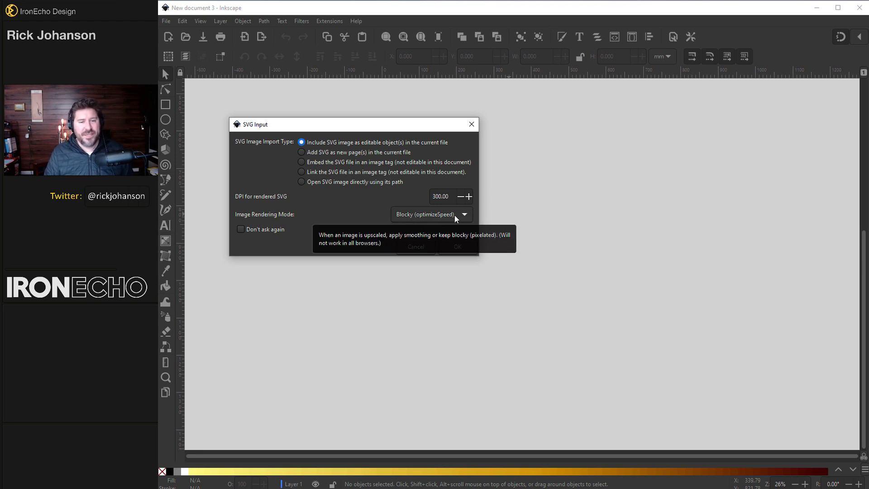
click(459, 246)
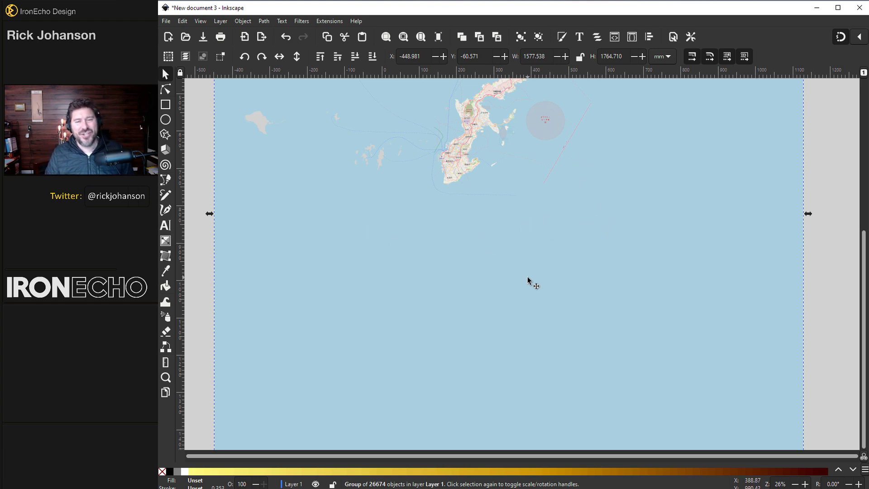
scroll(578, 287, up, 4)
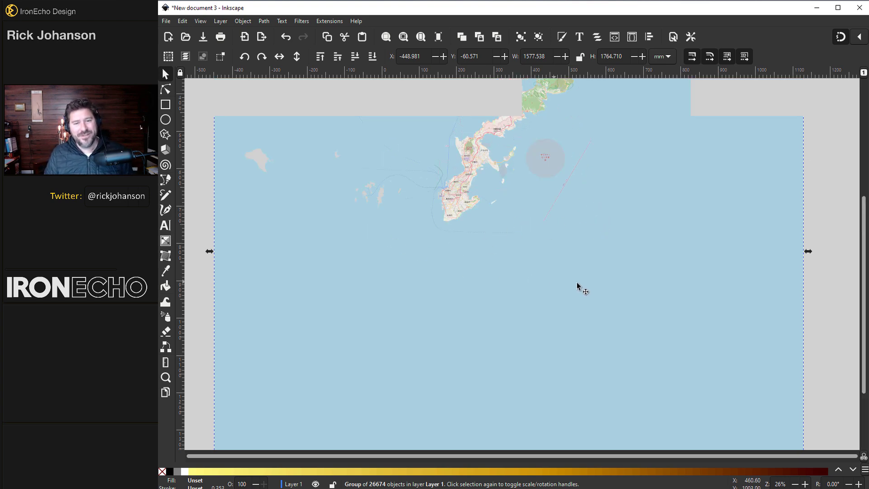
scroll(627, 262, up, 2)
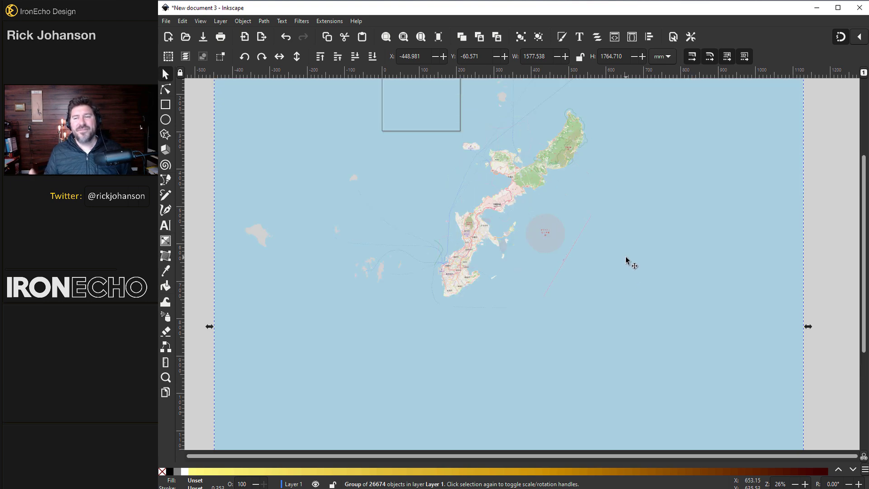
scroll(627, 262, up, 2)
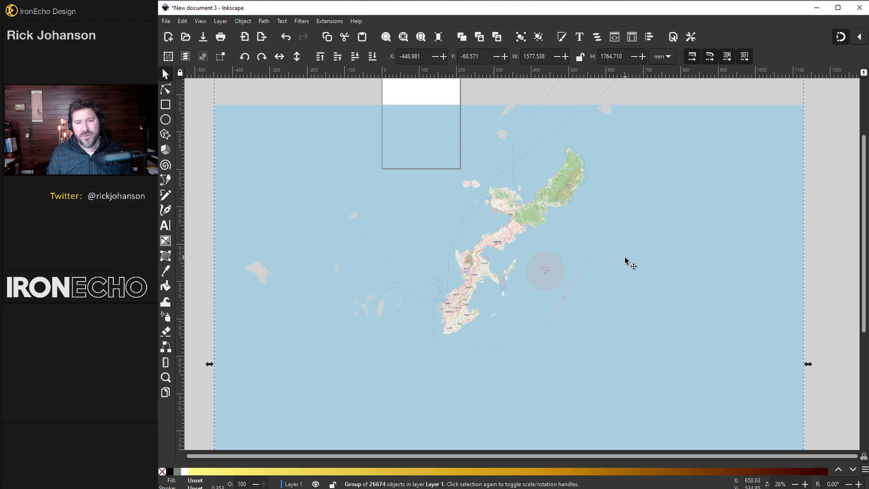
click(192, 148)
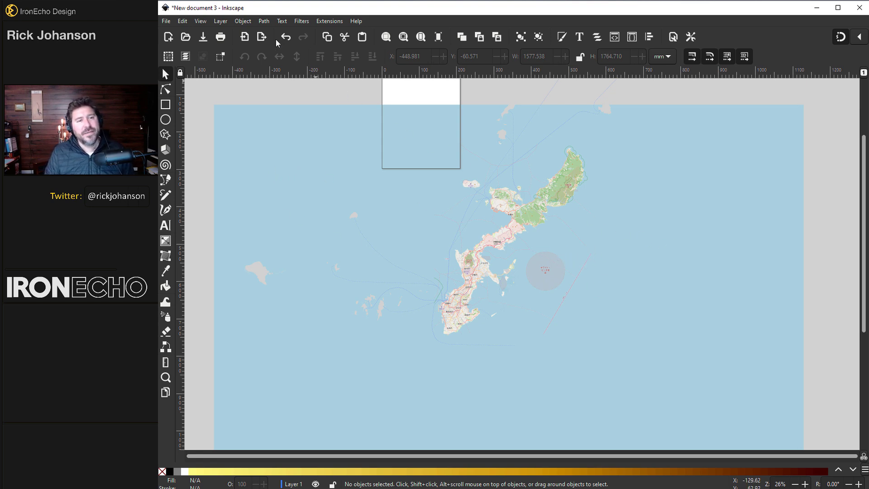
Show the fill and stroke settings, enter the map group and select the light-blue sea path for node editing.
click(243, 22)
click(253, 45)
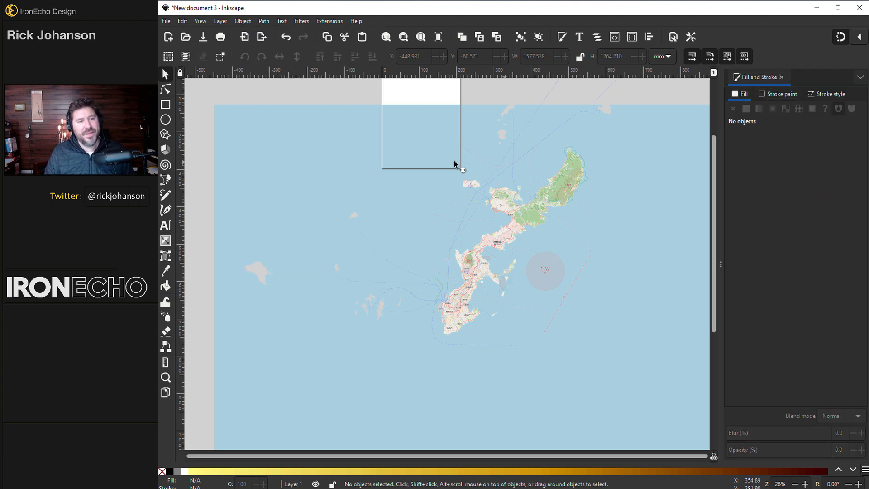
click(230, 138)
double_click(230, 138)
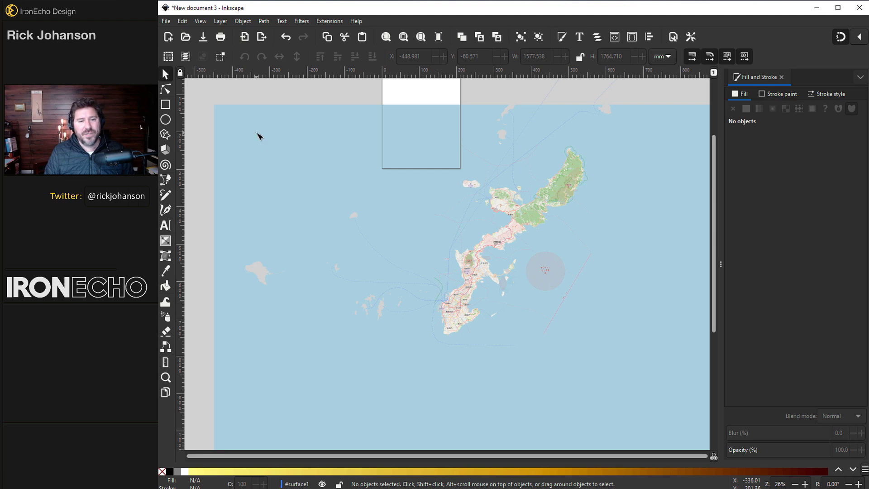
double_click(325, 143)
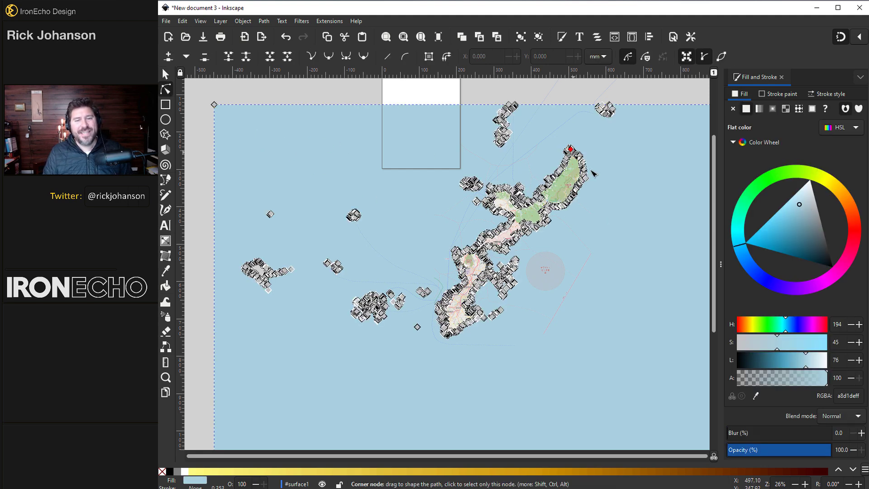
click(165, 92)
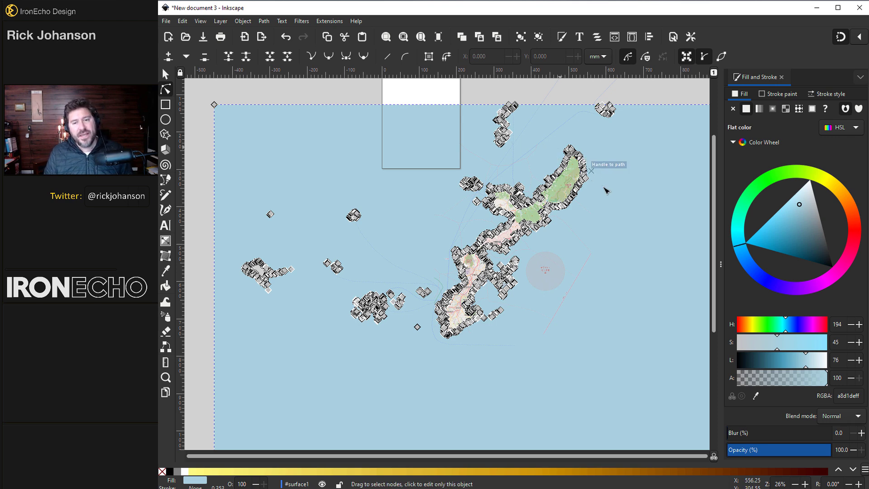
Select the sea path's nodes all along Okinawa's main island, copy them and clear the node selection.
drag(613, 194, 543, 138)
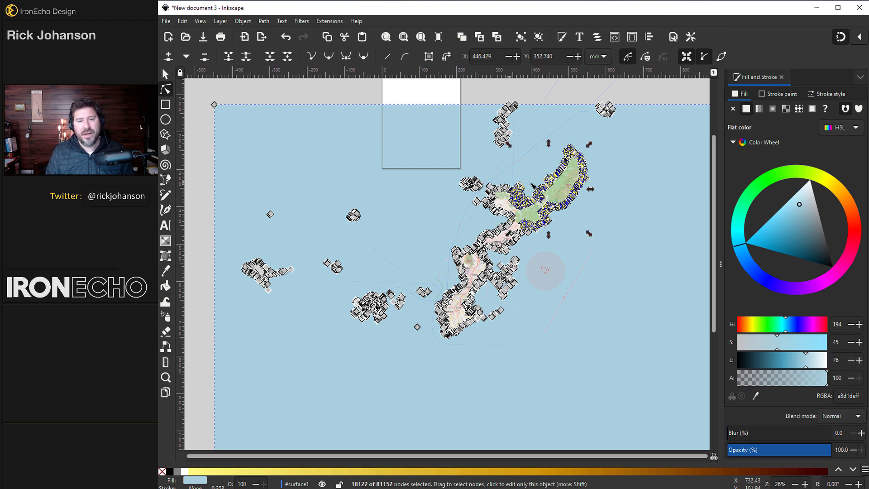
drag(583, 167, 548, 302)
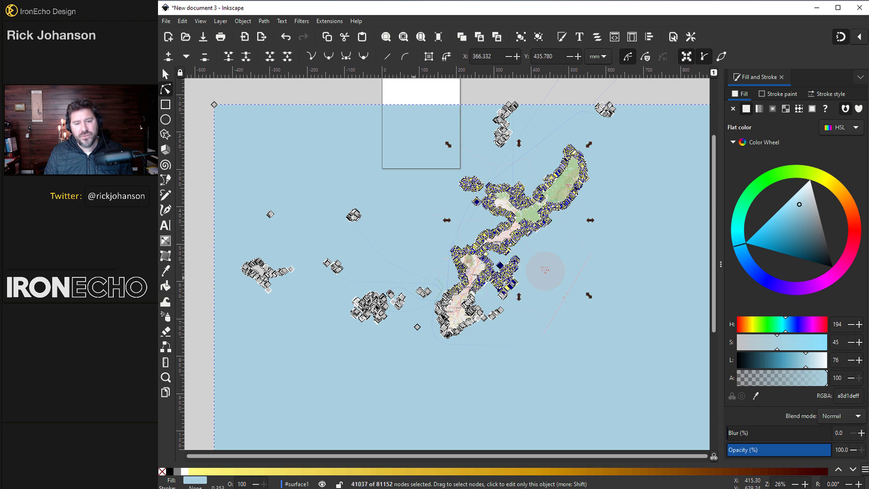
drag(525, 372, 411, 286)
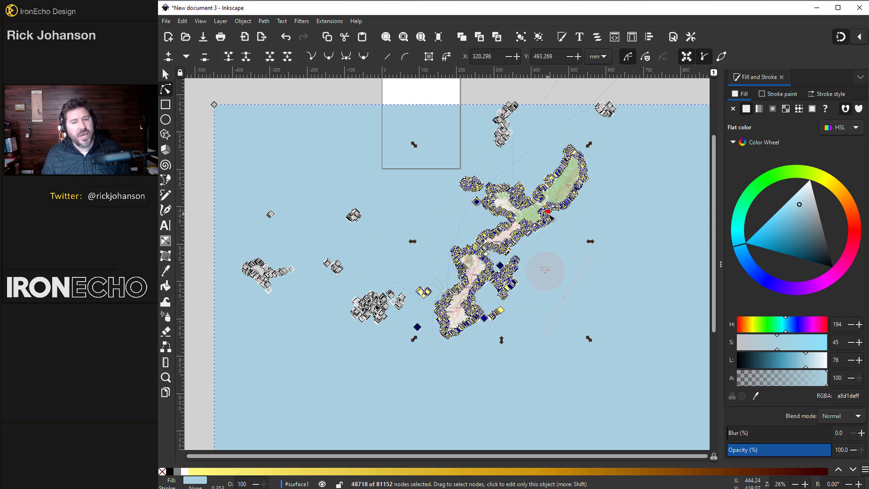
click(183, 21)
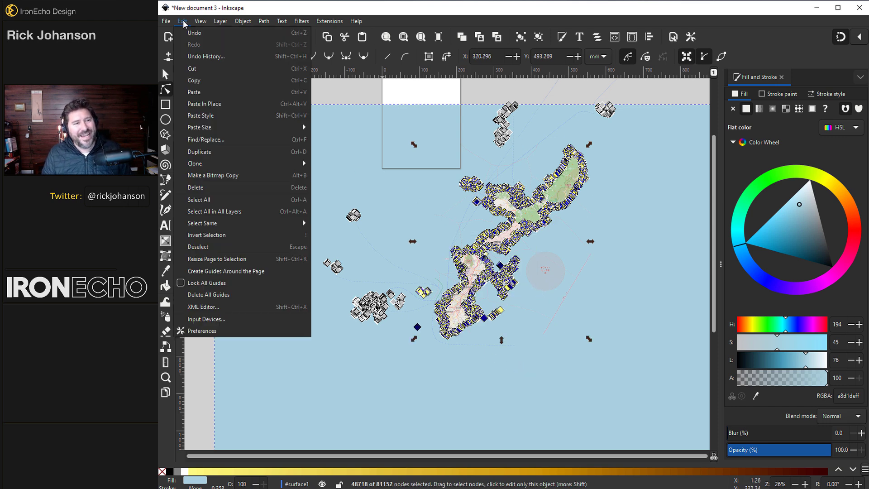
click(201, 84)
click(345, 161)
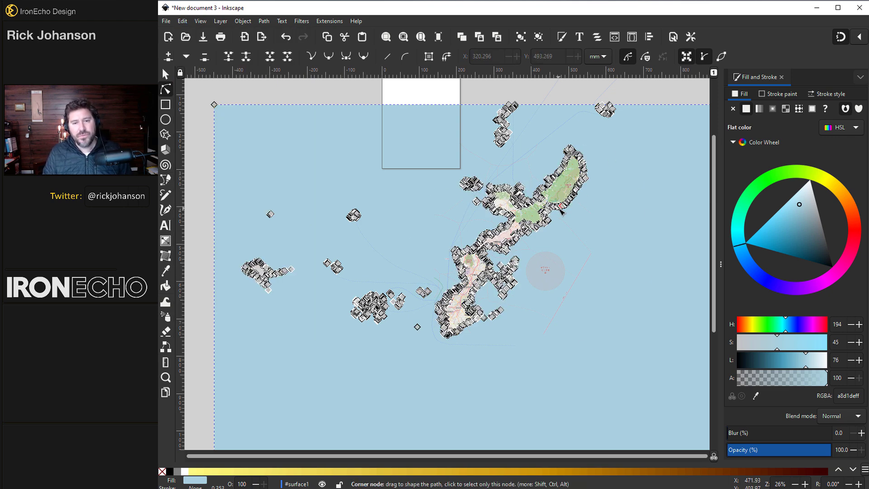
Select the whole light-blue sea path as an object and delete it from the map.
click(166, 74)
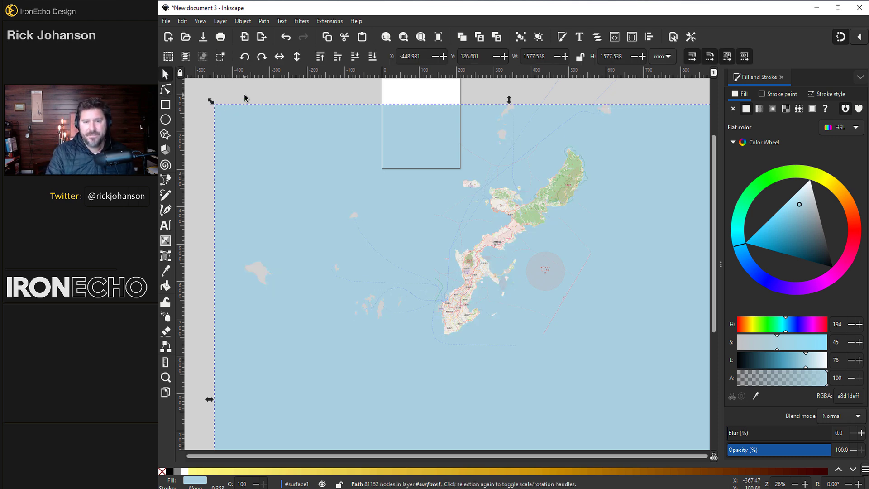
key(Delete)
scroll(452, 320, up, 6)
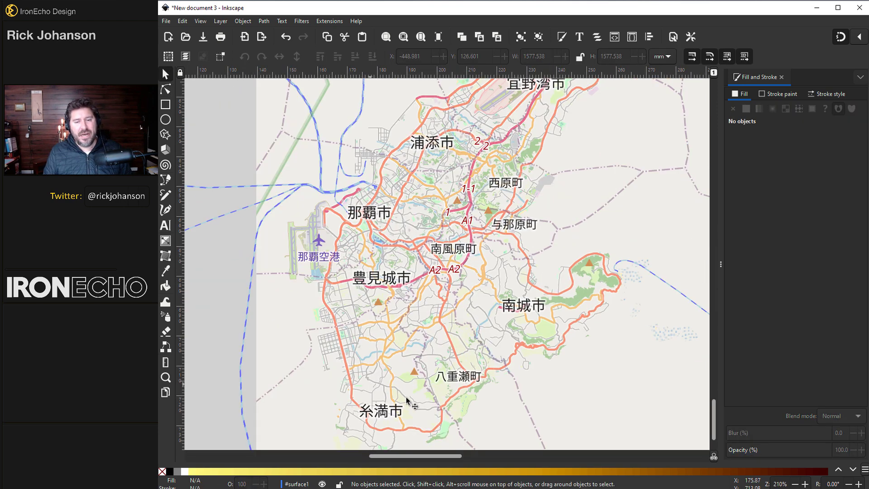
scroll(466, 316, down, 5)
scroll(331, 200, down, 2)
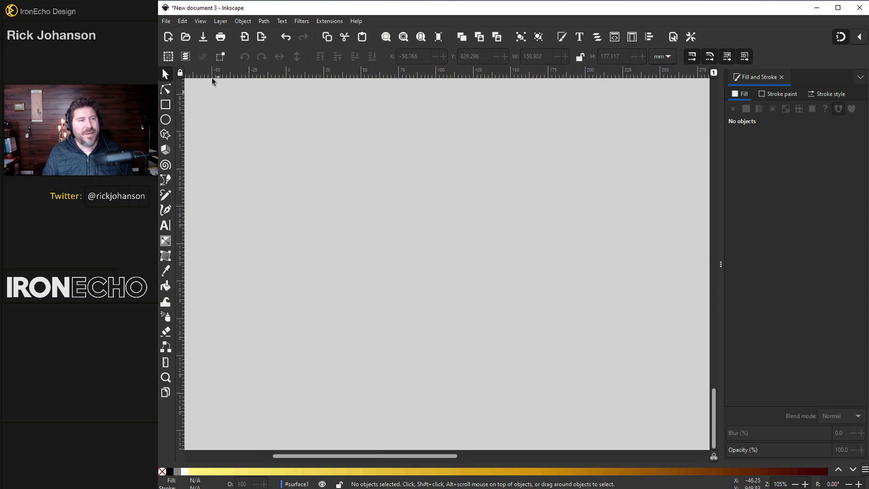
Paste the copied island outline in place and move it to the empty canvas below the map.
click(182, 22)
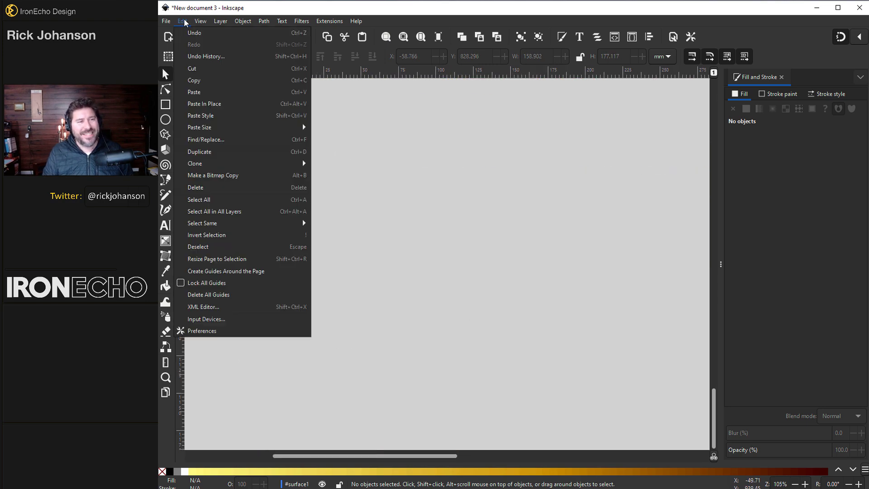
click(204, 104)
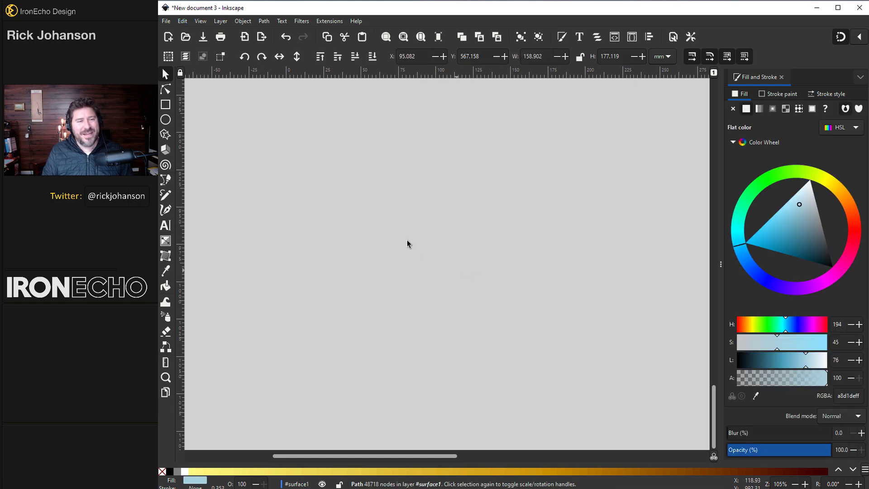
ctrl+scroll(531, 259, down, 2)
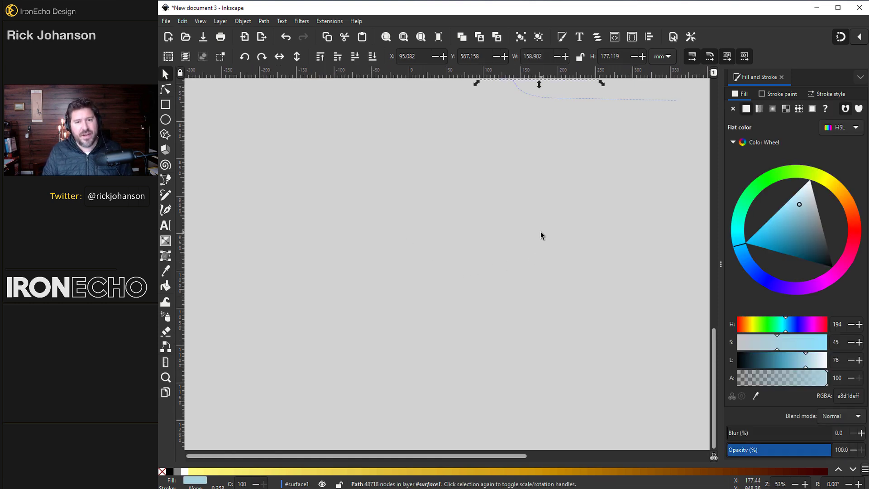
scroll(540, 236, up, 6)
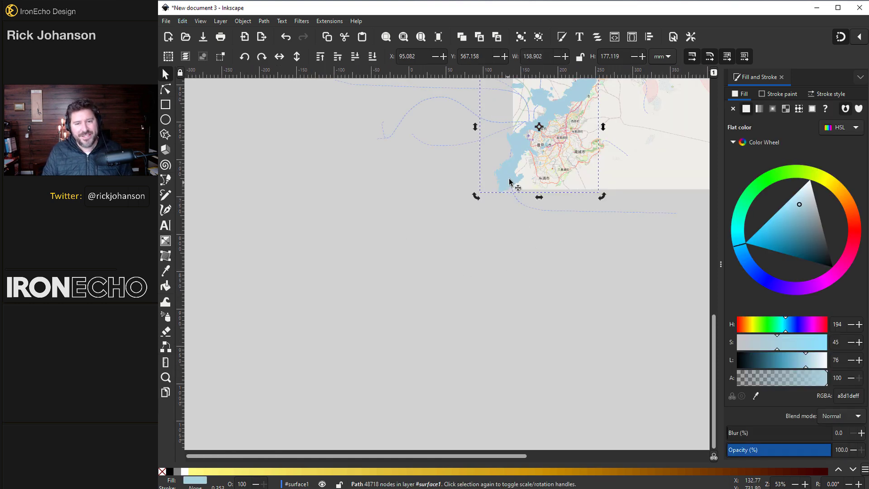
drag(509, 181, 397, 337)
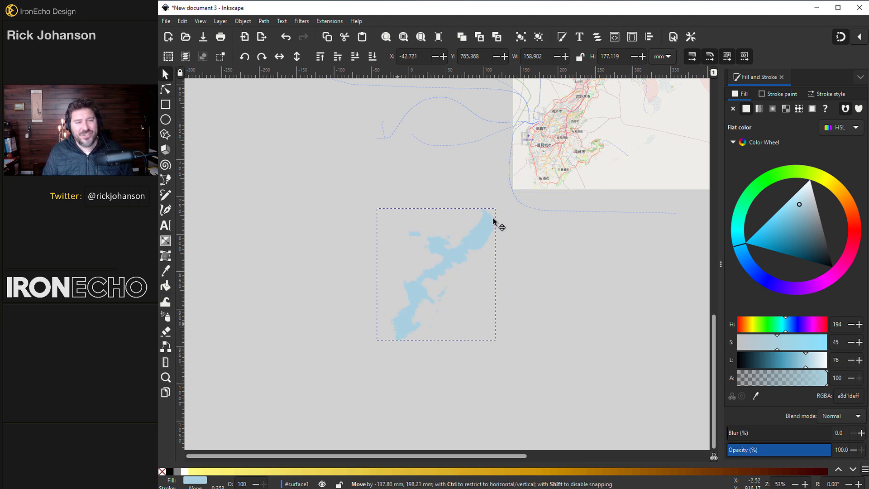
drag(493, 222, 497, 223)
click(425, 287)
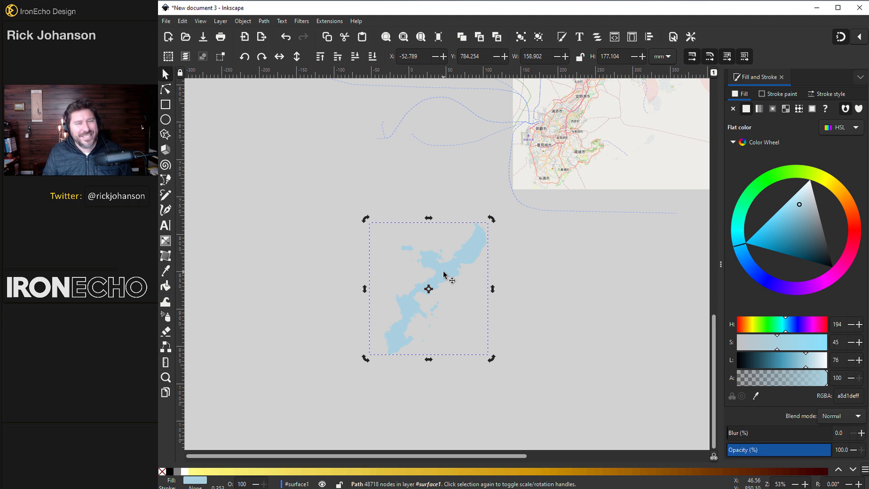
Fill the island shape with dark teal 006382ff and shift it about 36 mm to the left.
scroll(476, 269, up, 2)
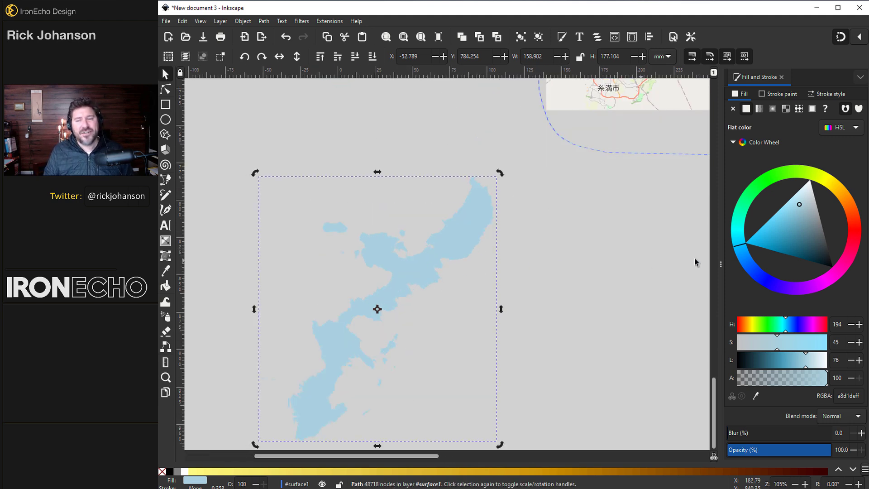
click(789, 256)
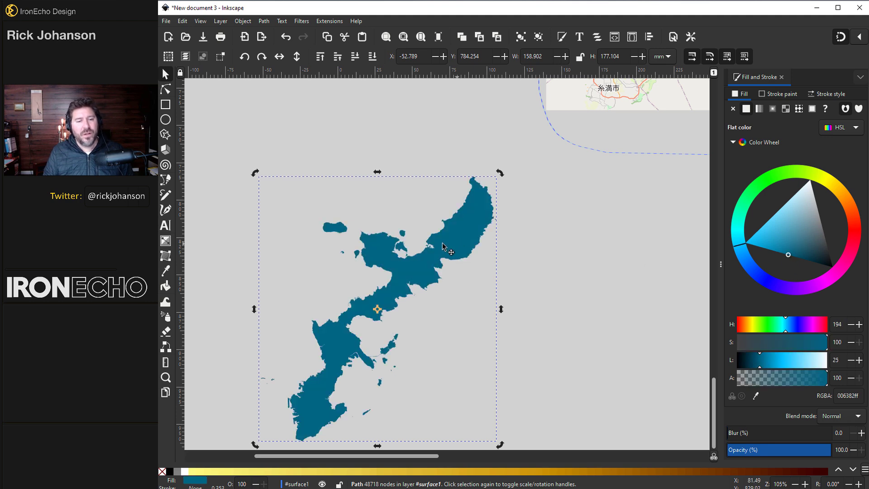
drag(445, 247, 403, 243)
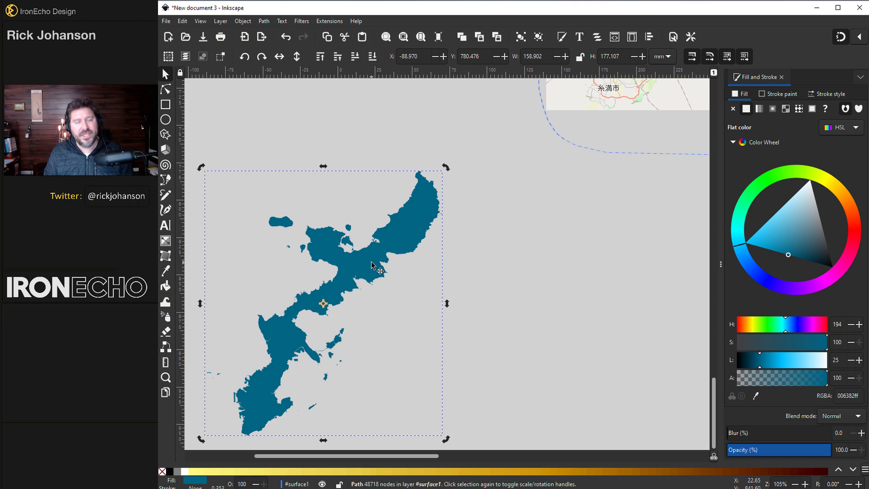
Duplicate the teal island shape and place the copy about 143 mm to its right.
key(ctrl)
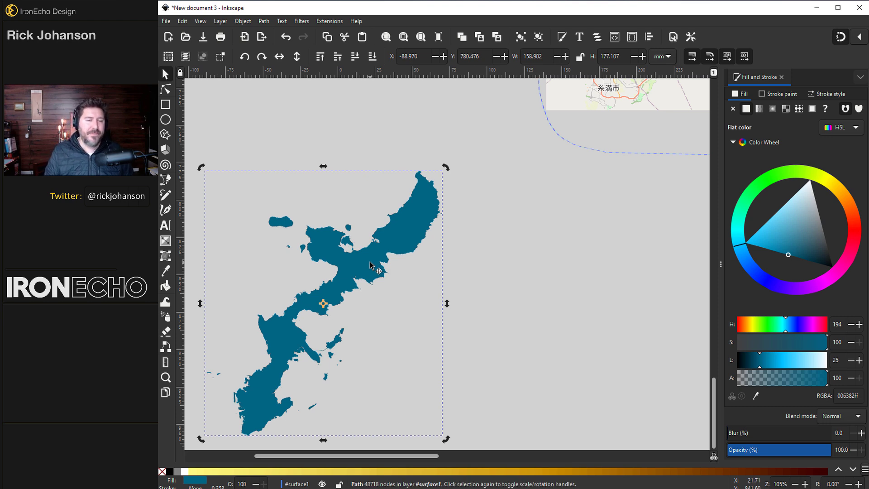
key(ctrl+d)
drag(369, 265, 574, 268)
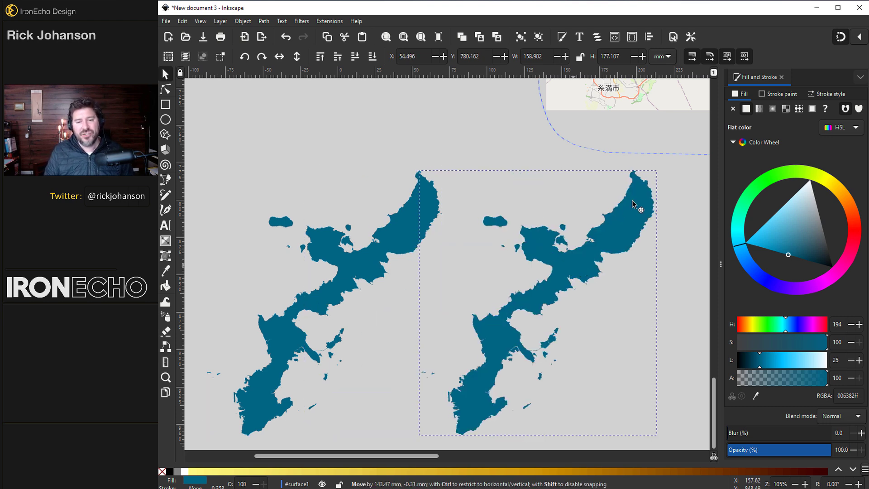
Give the duplicated island a flat white stroke 0.4 mm wide and remove its fill.
click(782, 94)
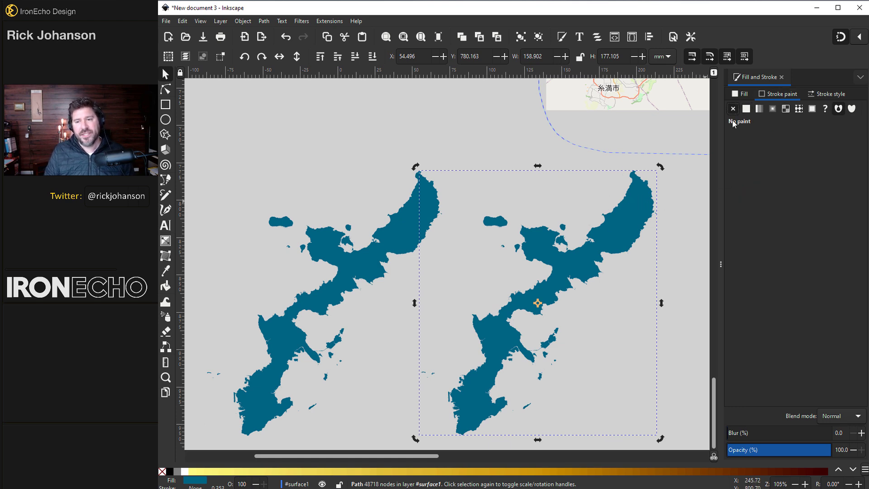
click(747, 109)
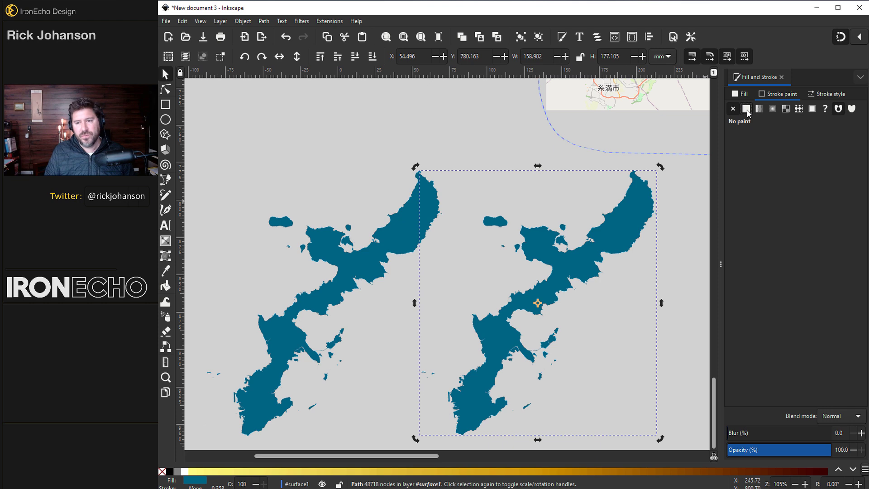
click(771, 283)
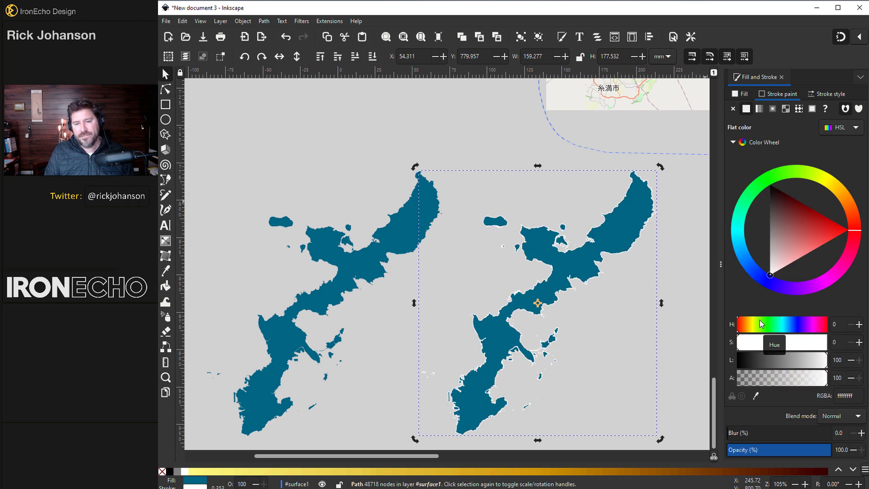
click(826, 94)
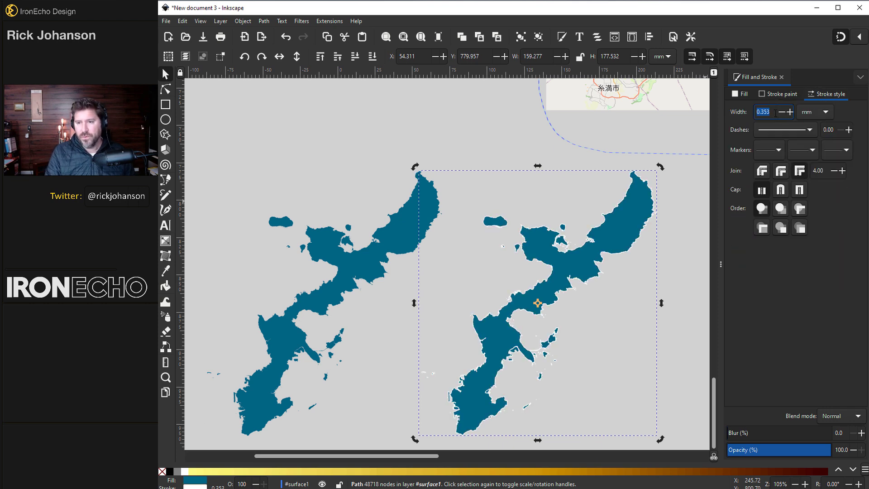
text(0.4)
click(744, 95)
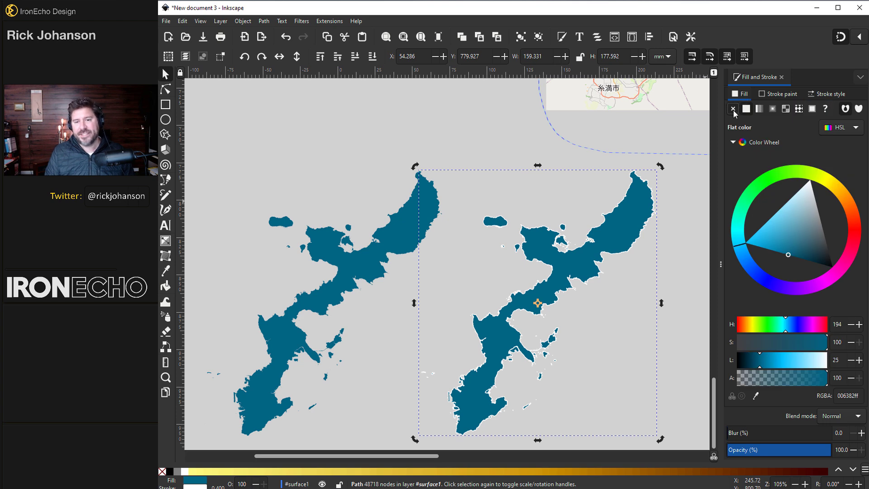
click(733, 108)
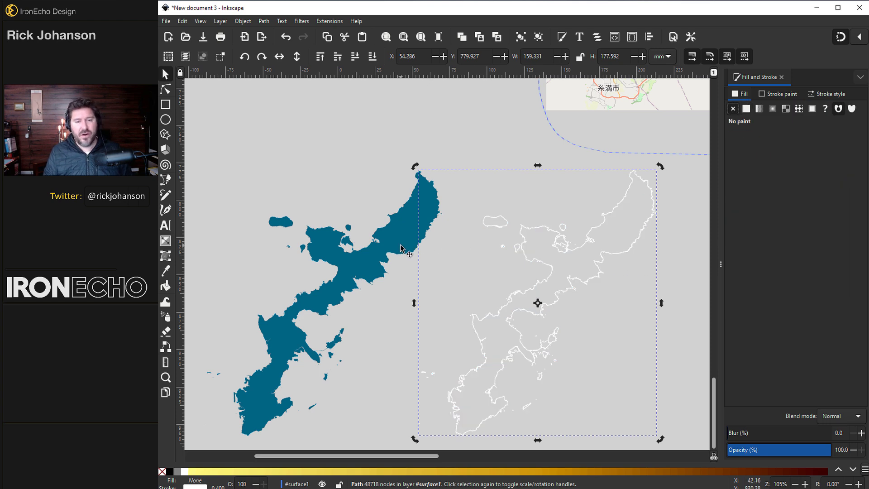
Delete the off-white background rectangle behind the roads and labels of the map.
scroll(687, 213, up, 4)
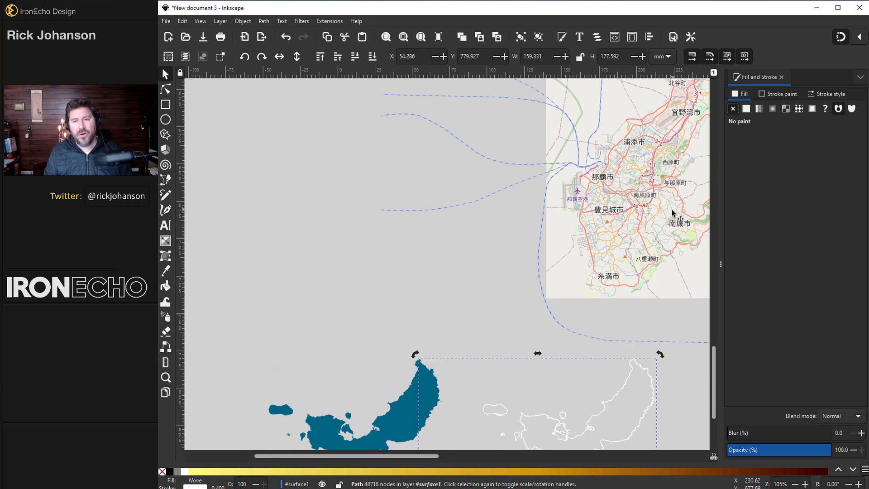
scroll(652, 226, up, 3)
scroll(473, 320, right, 4)
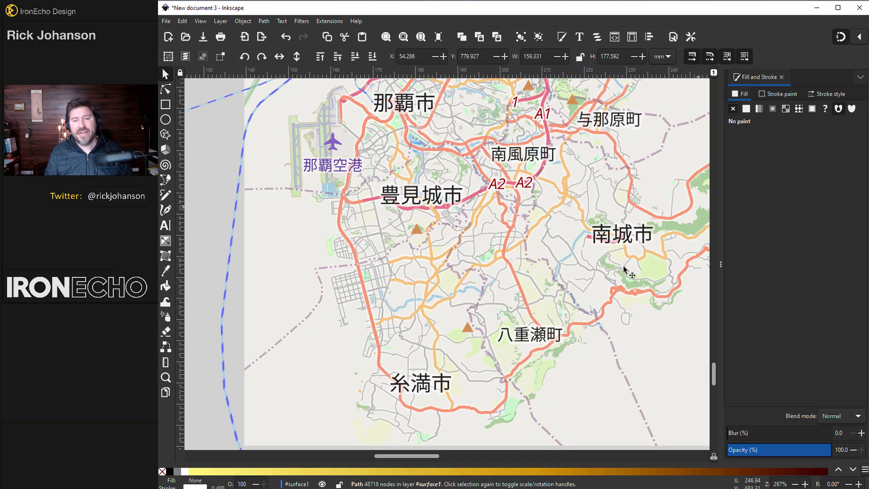
scroll(438, 272, down, 3)
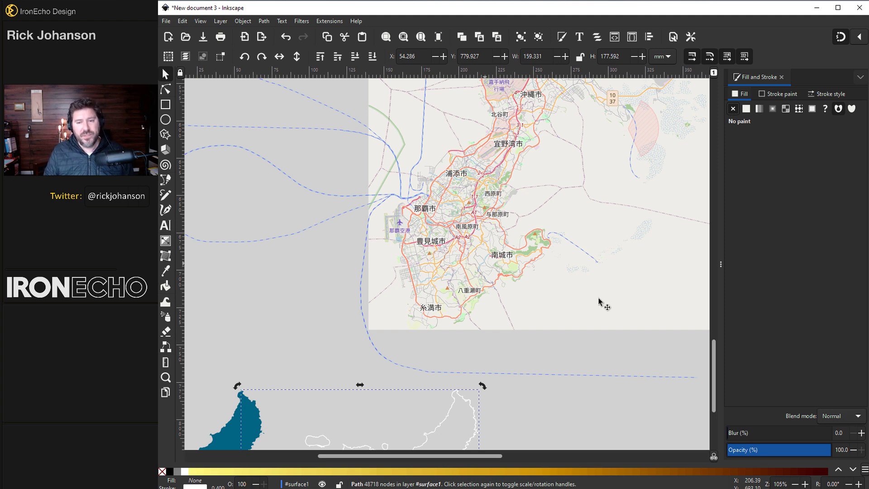
click(648, 319)
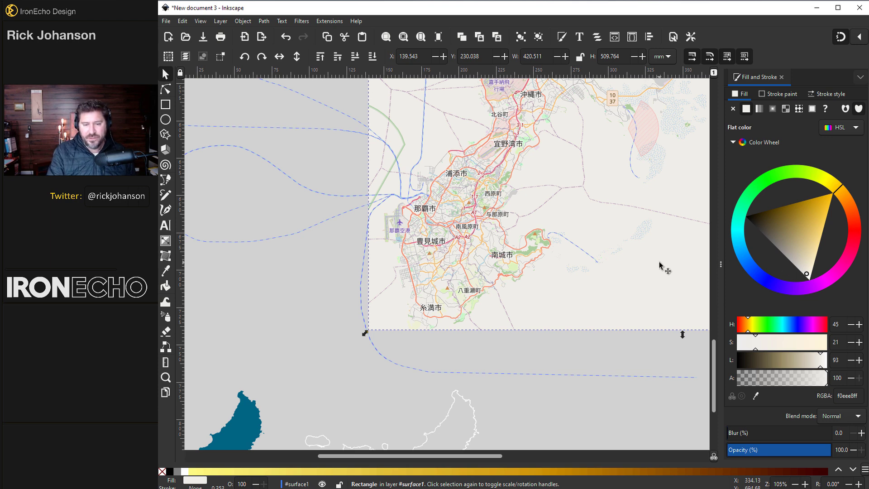
key(Delete)
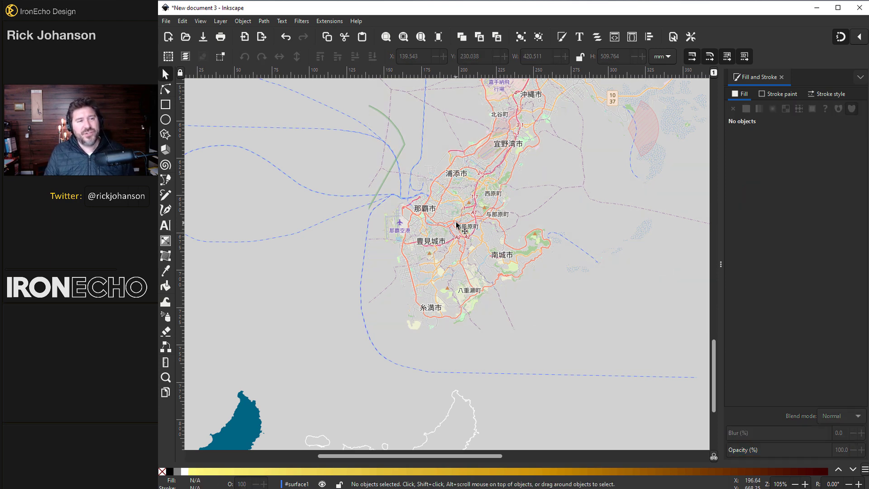
Select every path sharing the dashed blue ferry routes' stroke colour 6666ffff and delete them from the map.
click(182, 21)
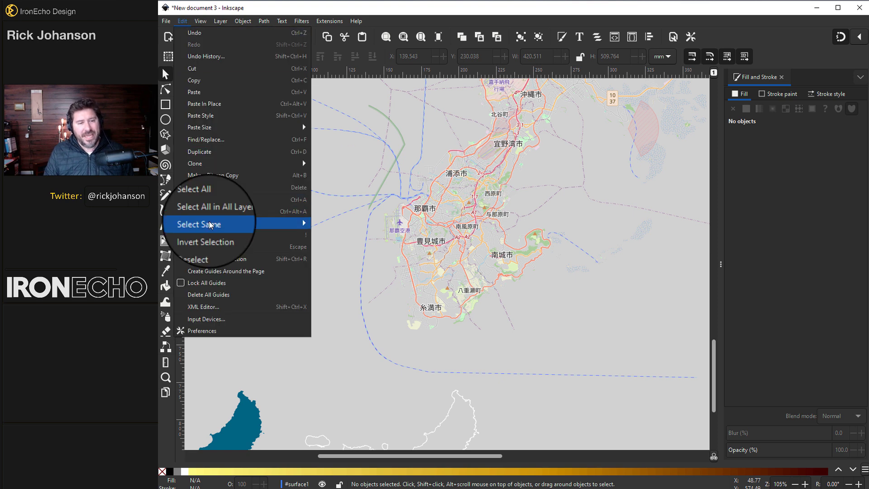
mouse_move(240, 228)
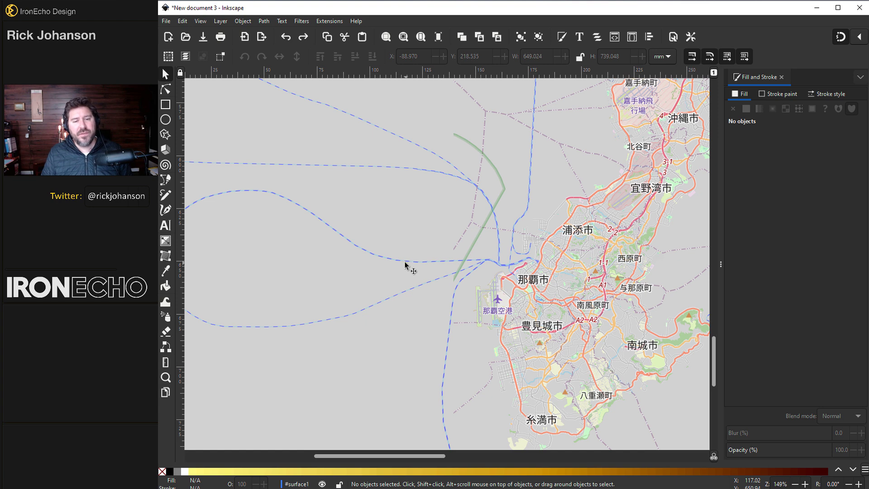
click(403, 263)
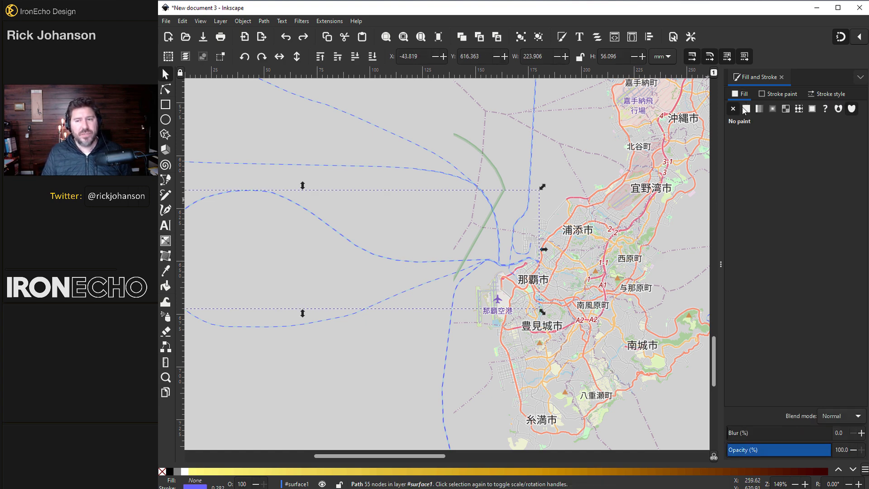
click(775, 95)
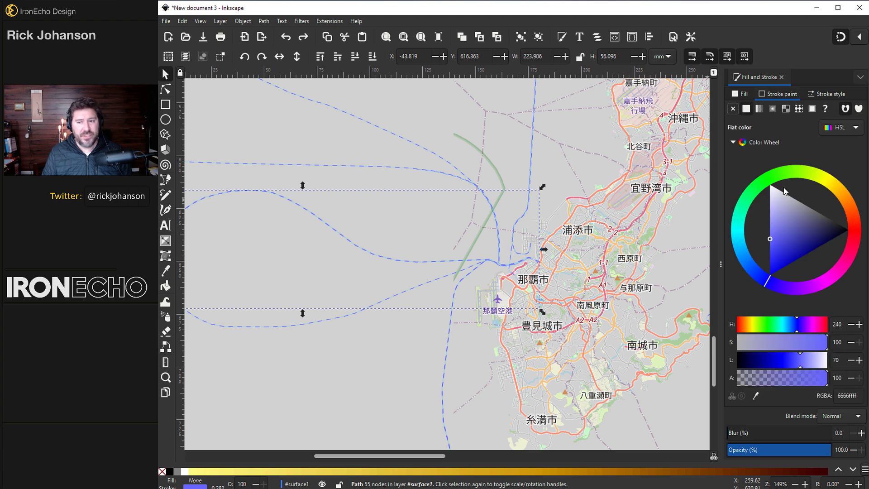
click(182, 21)
mouse_move(215, 224)
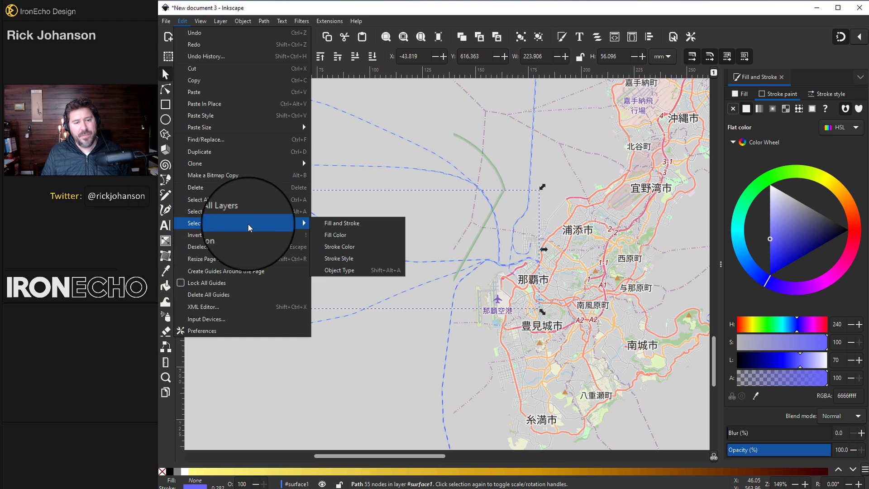
click(346, 249)
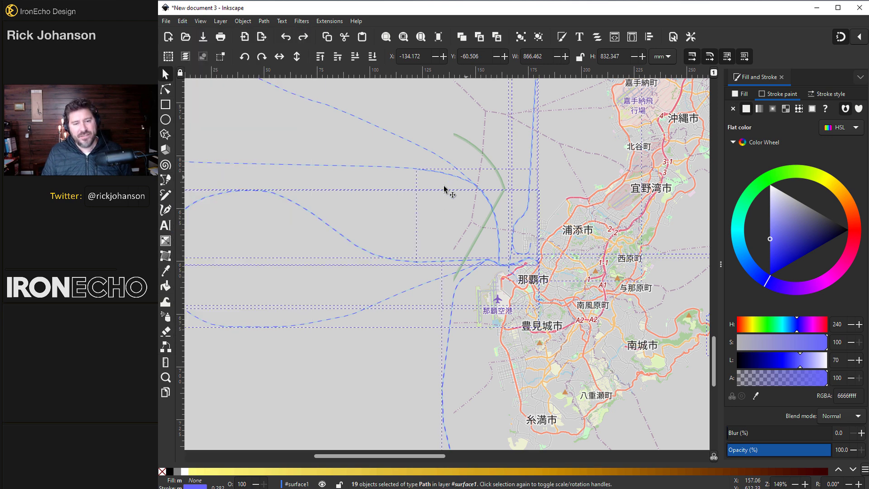
key(Escape)
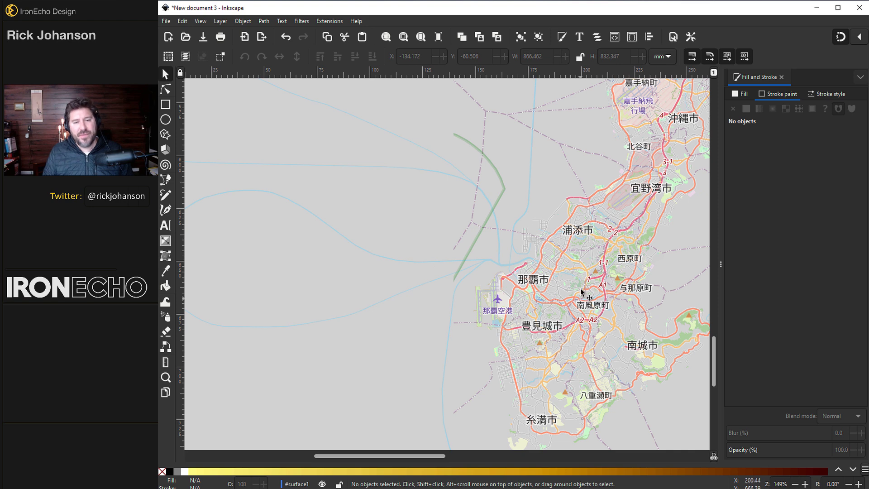
Select every path sharing the light blue sea-route lines' stroke colour a8d1deff and delete them.
click(398, 263)
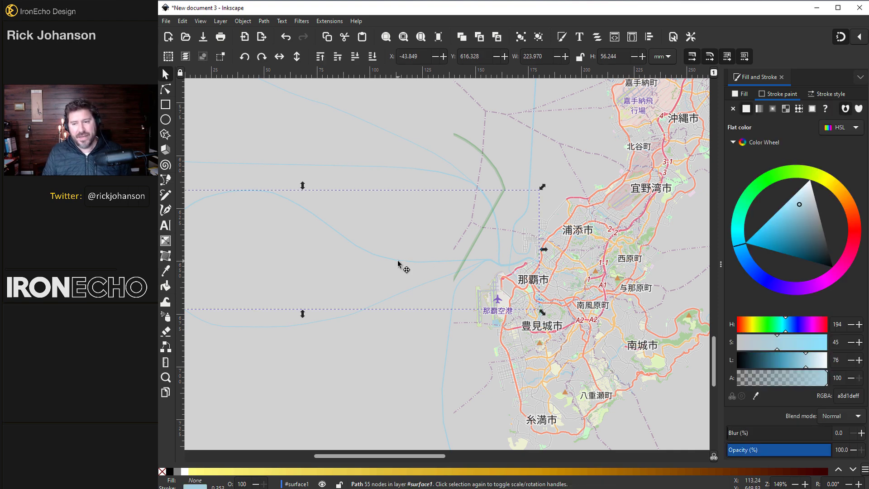
click(182, 21)
mouse_move(212, 223)
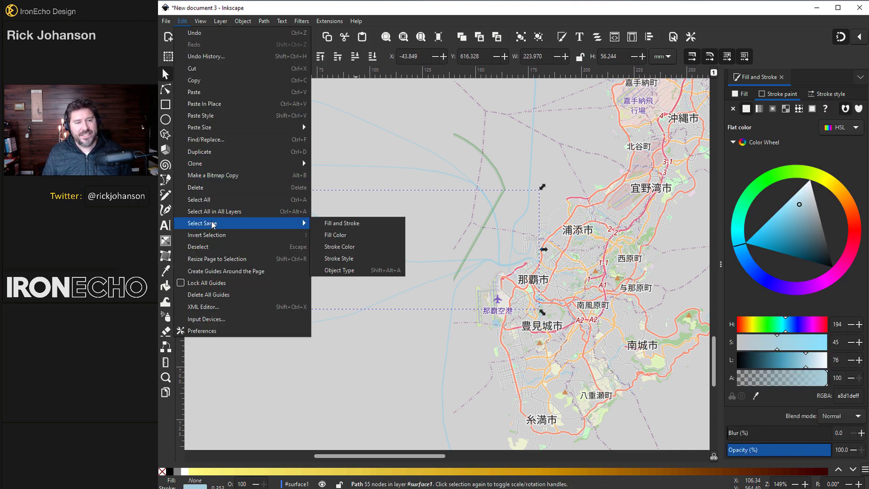
click(341, 247)
key(Delete)
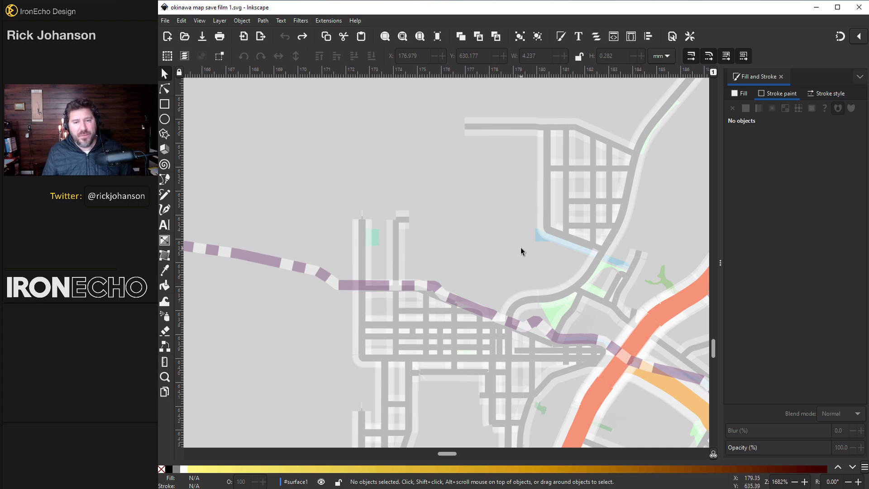
Select all minor road paths that share the grey stroke colour bababaff.
click(503, 129)
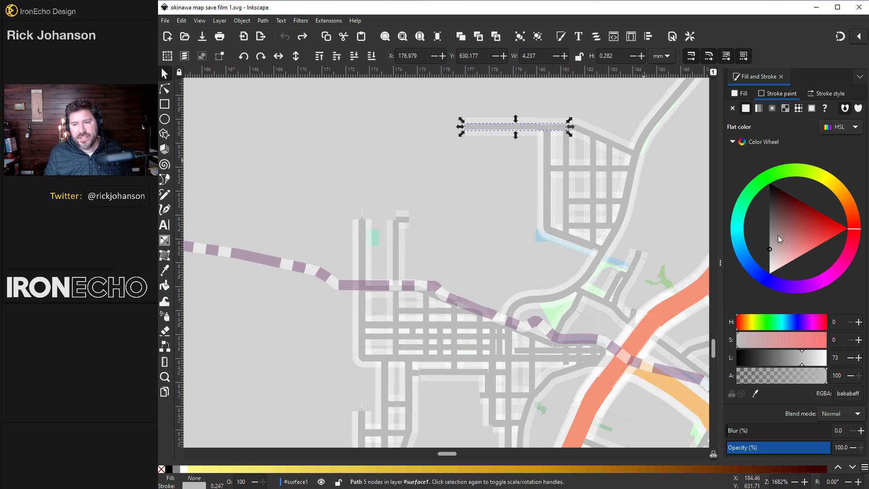
click(181, 21)
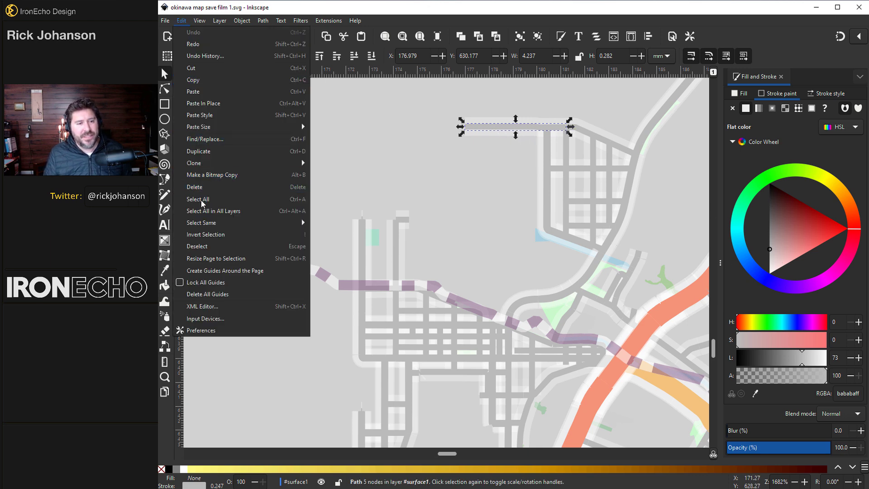
mouse_move(299, 224)
click(339, 246)
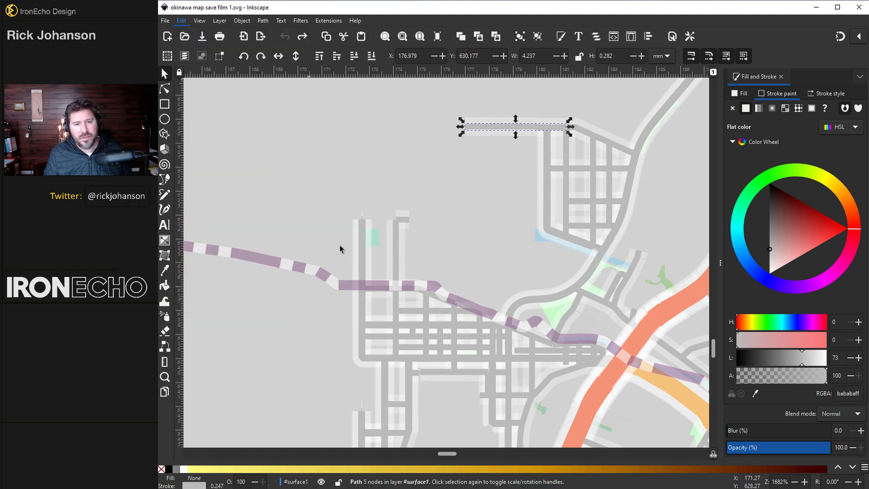
scroll(471, 249, down, 3)
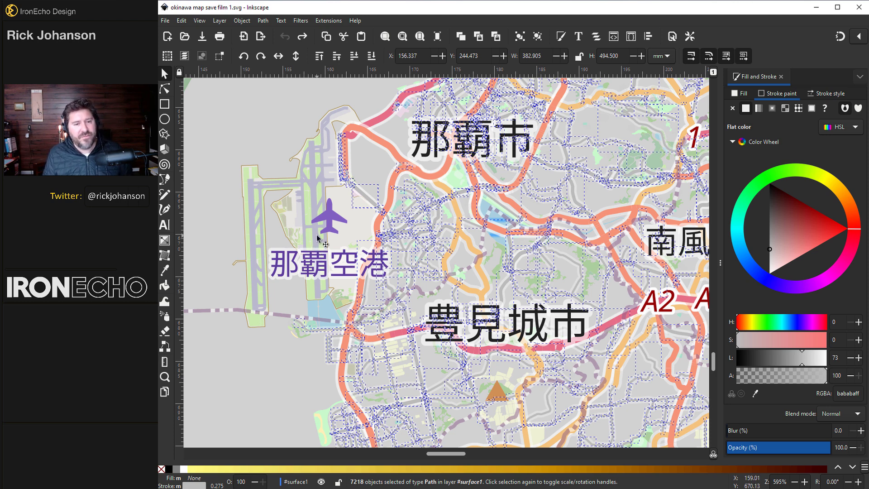
Add a grey path at the airport to the selection and extend it to all paths with the same stroke colours.
key(shift)
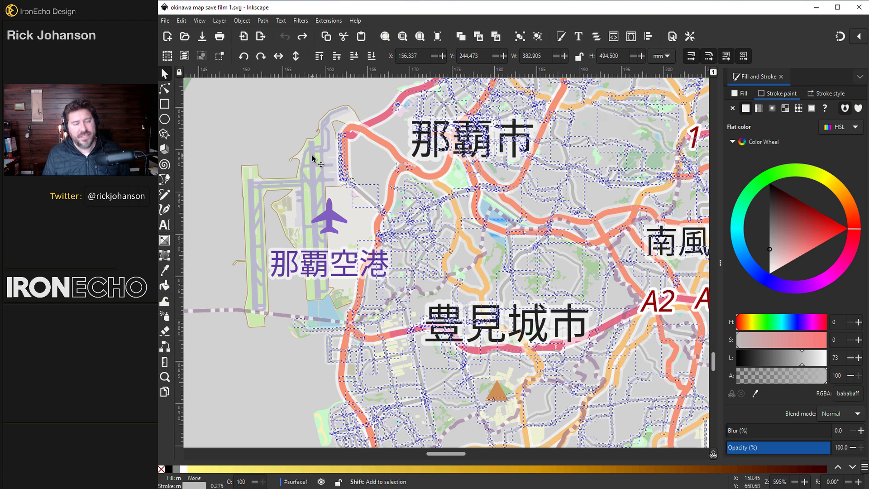
shift+click(312, 159)
click(737, 93)
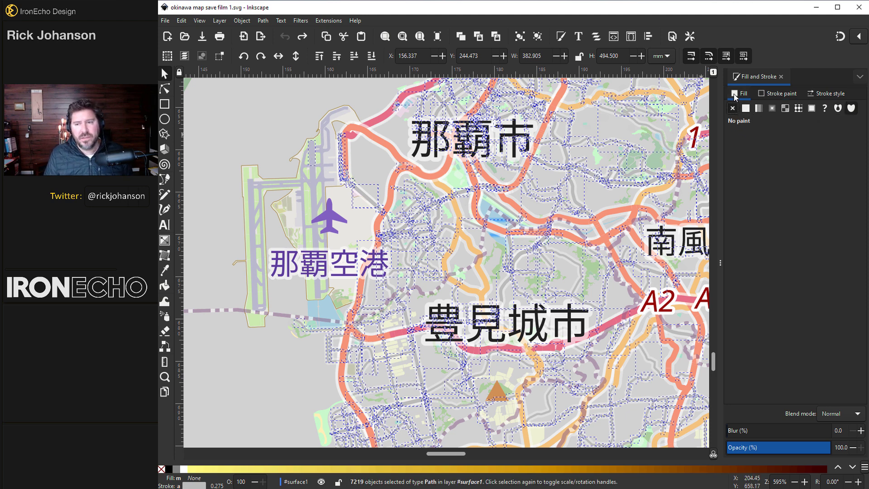
click(770, 94)
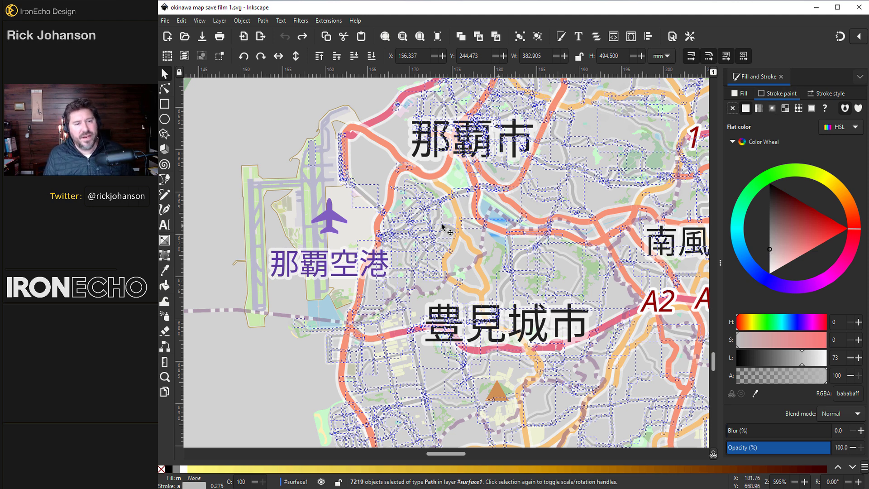
click(181, 23)
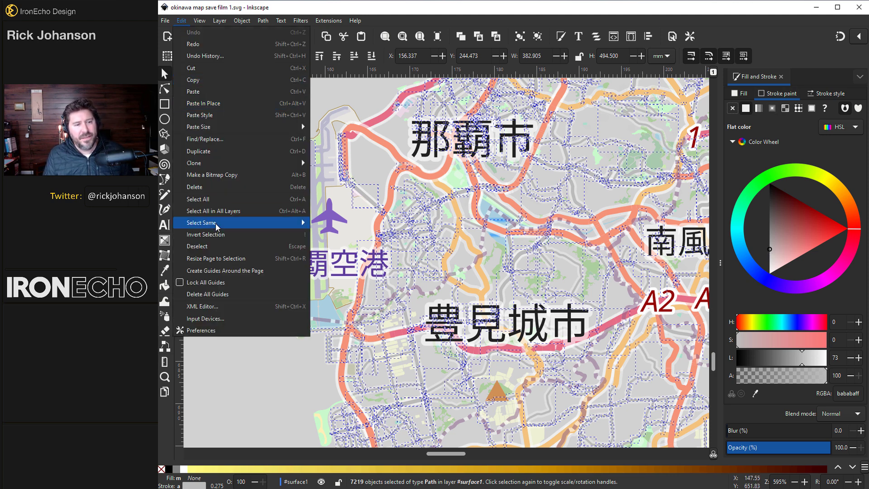
mouse_move(222, 223)
click(337, 246)
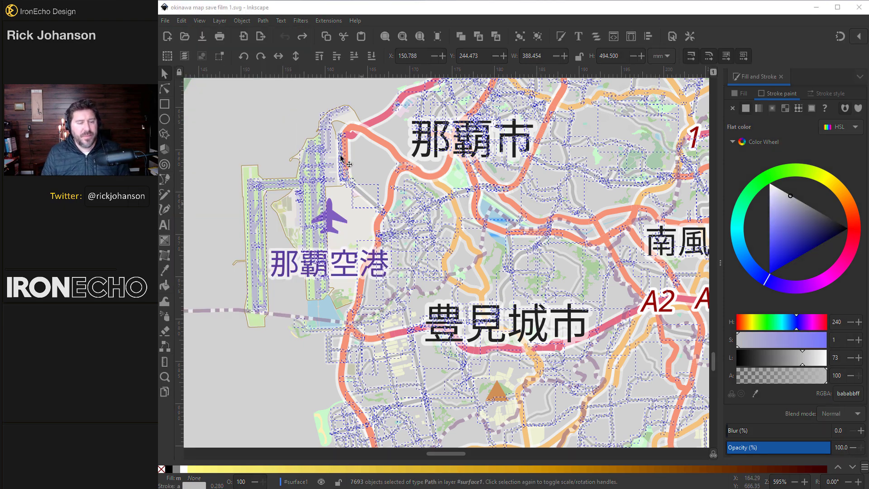
Move the selected road paths off the map, about 50 mm right and 307 mm down, beside the white island outline.
scroll(498, 201, down, 1)
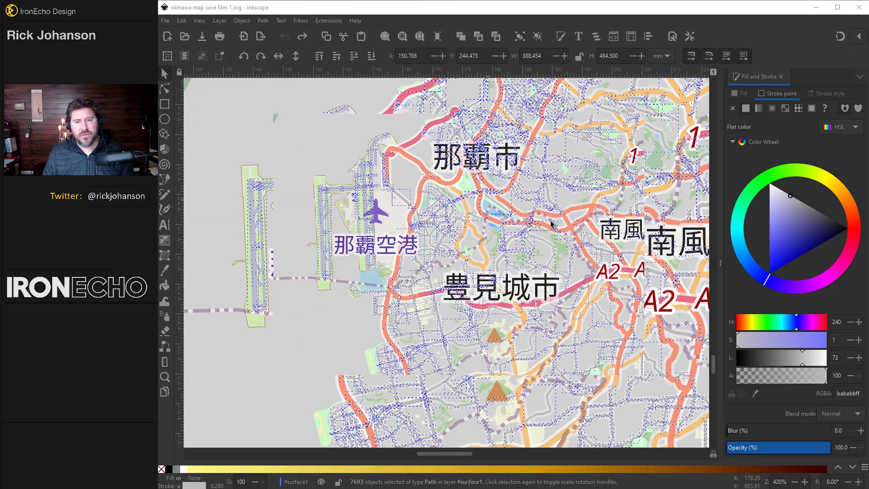
scroll(552, 224, down, 6)
click(529, 227)
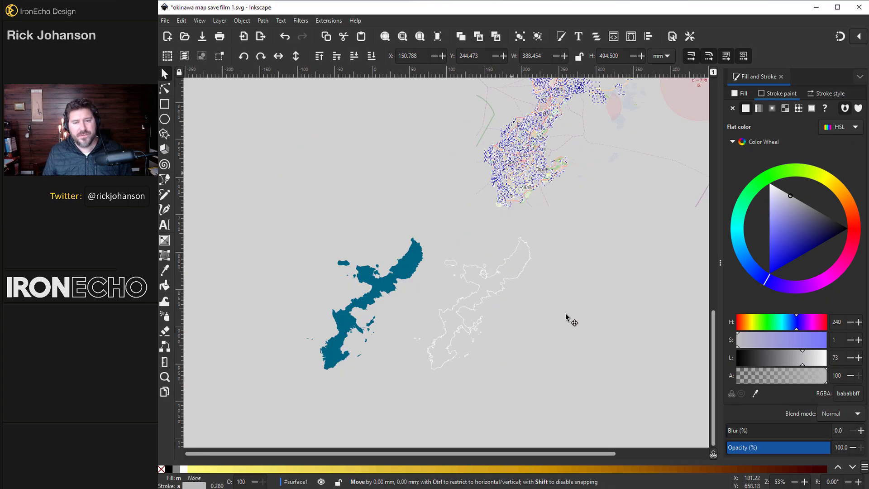
drag(578, 348, 539, 375)
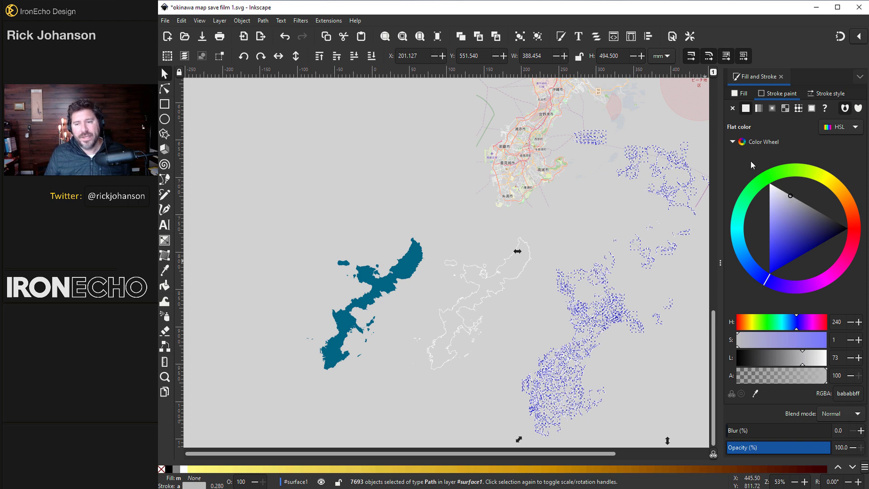
Give the moved road paths a white ffffffff stroke with a width of 1 mm.
click(769, 183)
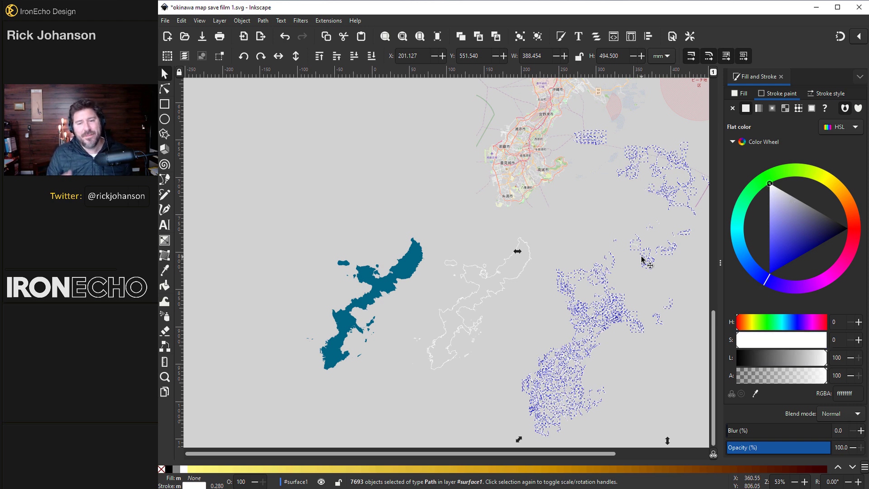
click(826, 94)
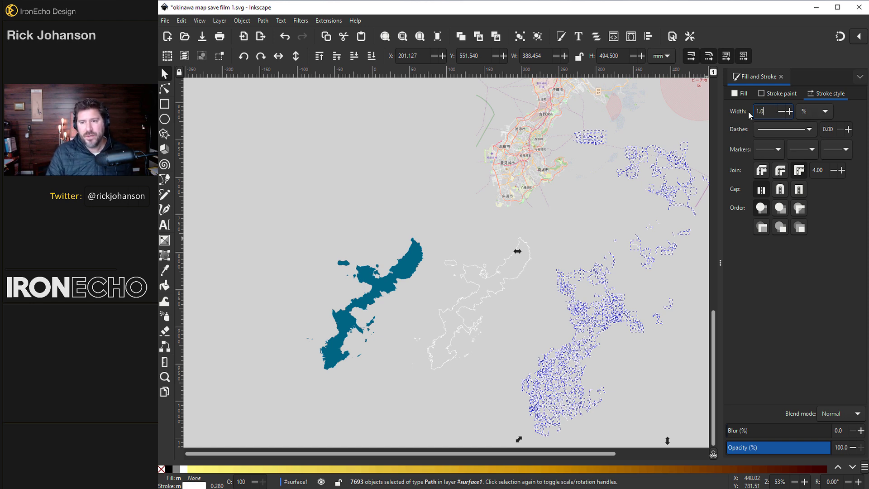
click(815, 111)
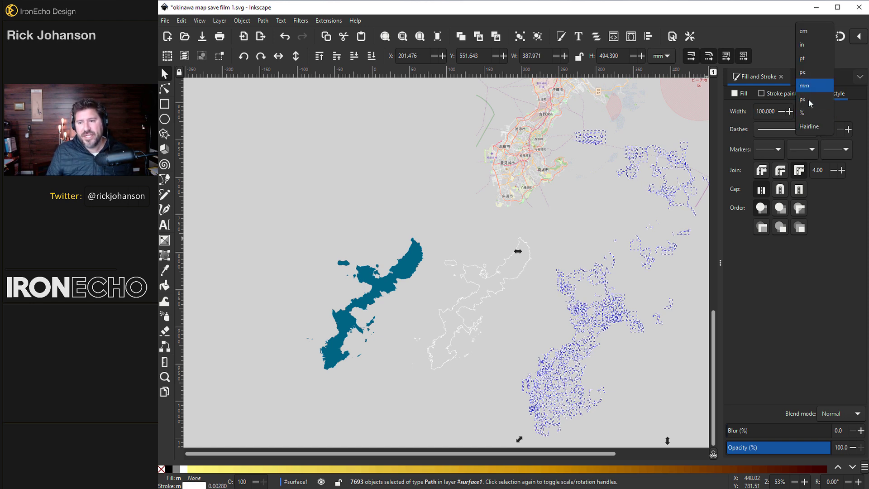
key(Escape)
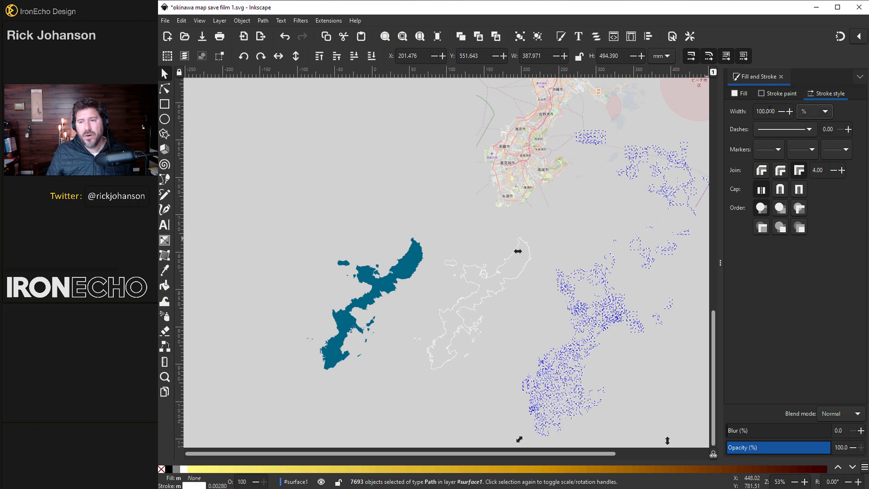
click(815, 111)
click(815, 91)
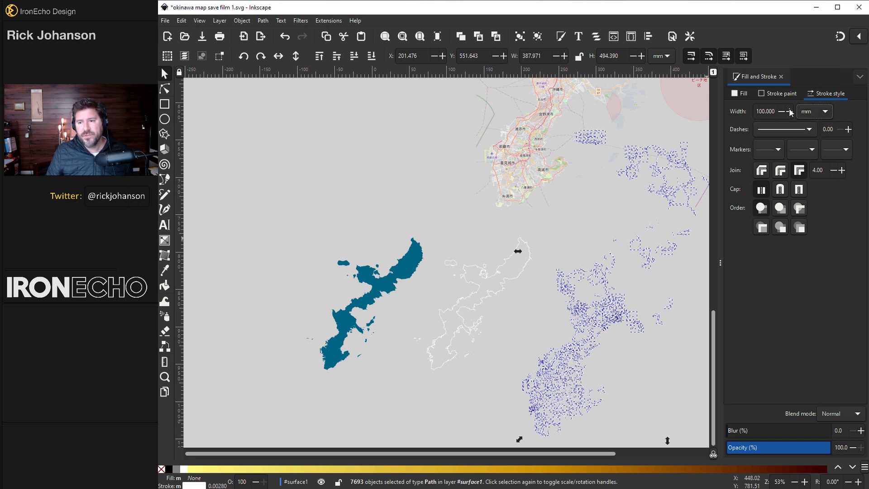
drag(777, 112, 718, 116)
text(1.0)
key(Return)
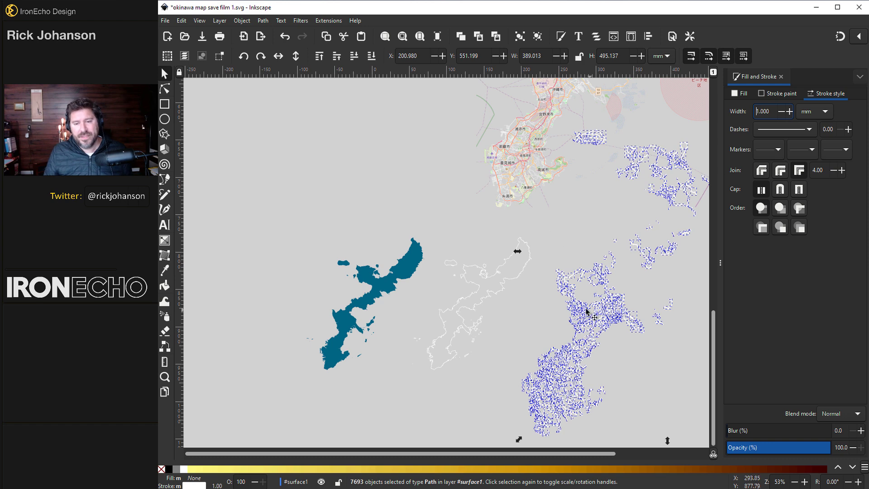
Select the white road paths, scale them down to about 109 by 175 mm and move them onto the island outline.
click(516, 278)
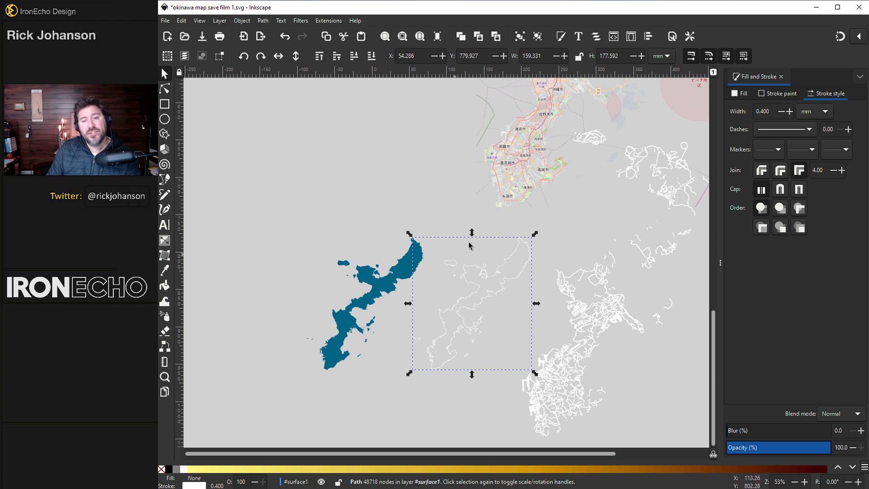
drag(568, 121, 640, 401)
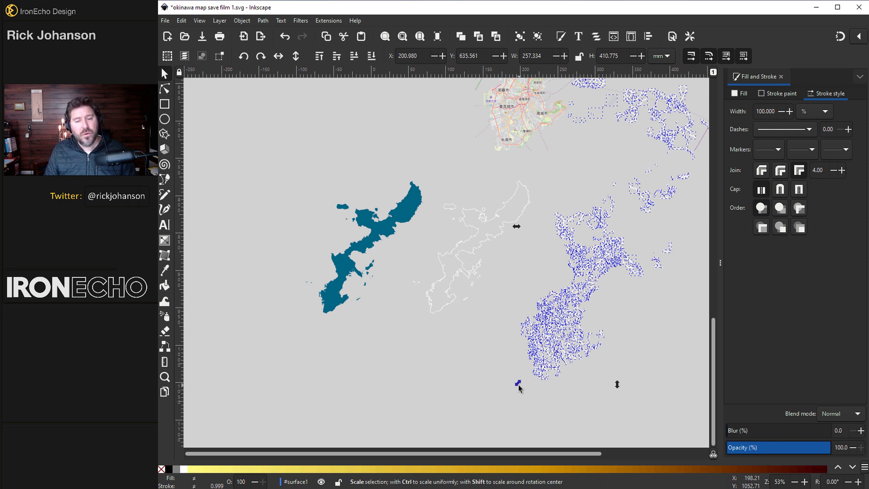
drag(518, 383, 632, 293)
drag(658, 179, 488, 321)
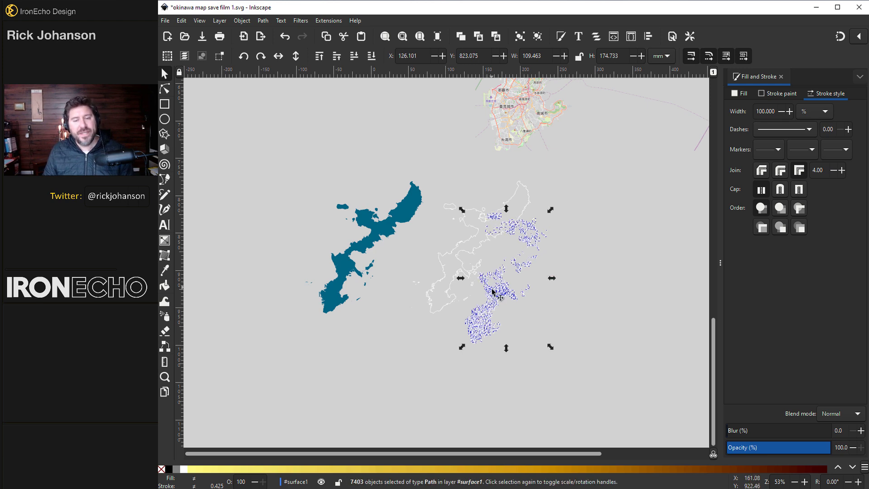
Group the scaled-down road paths and give the group a flat white stroke.
key(ctrl+g)
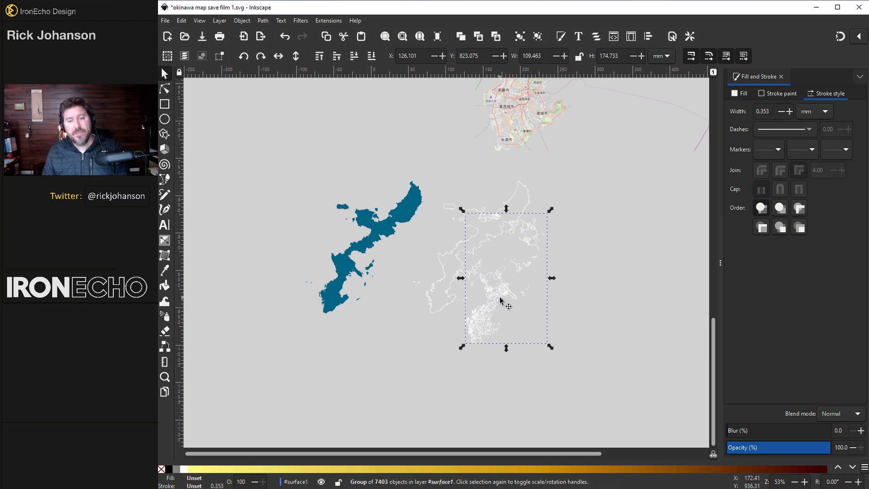
click(778, 93)
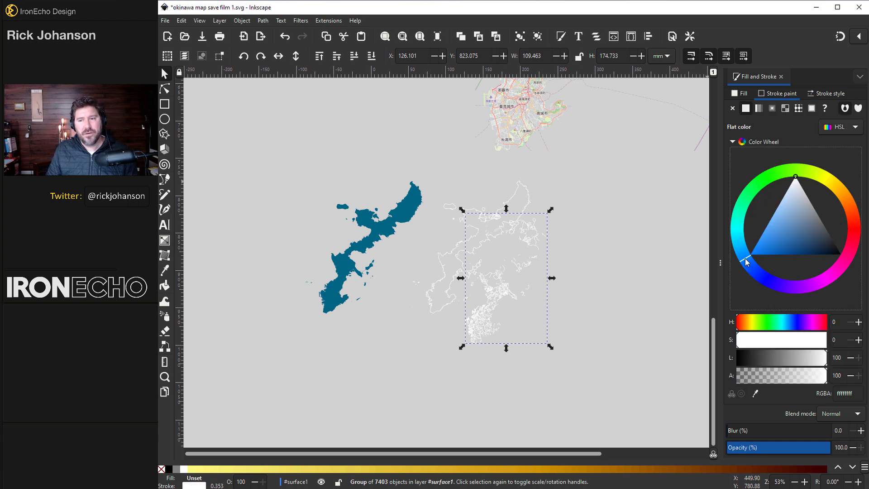
click(788, 191)
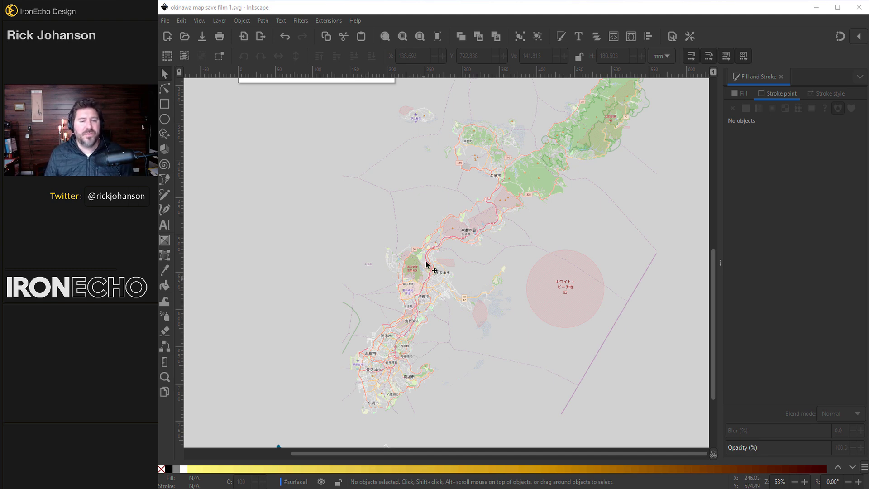
scroll(438, 253, up, 2)
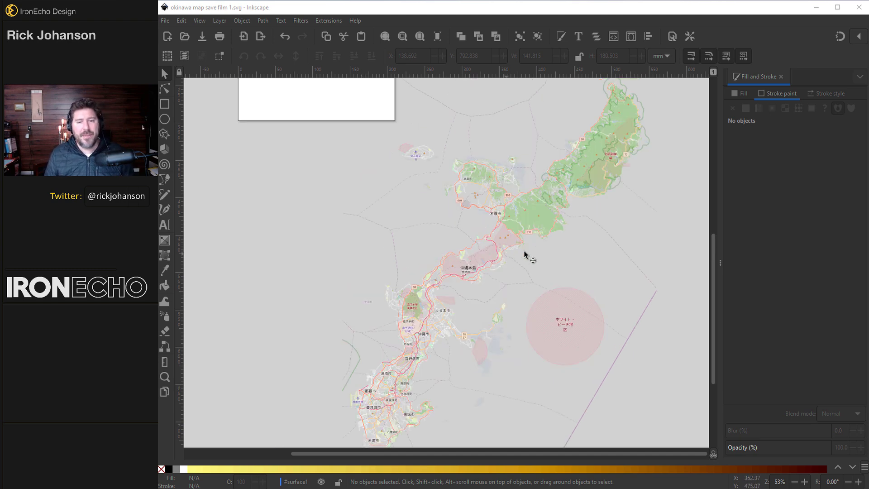
Select every path sharing the green abcf9cff fill of the forest areas and group them.
click(537, 209)
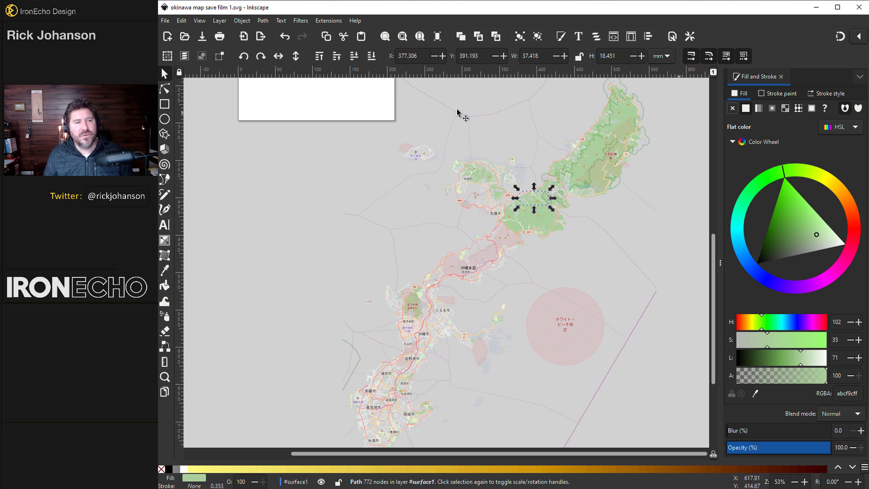
click(177, 20)
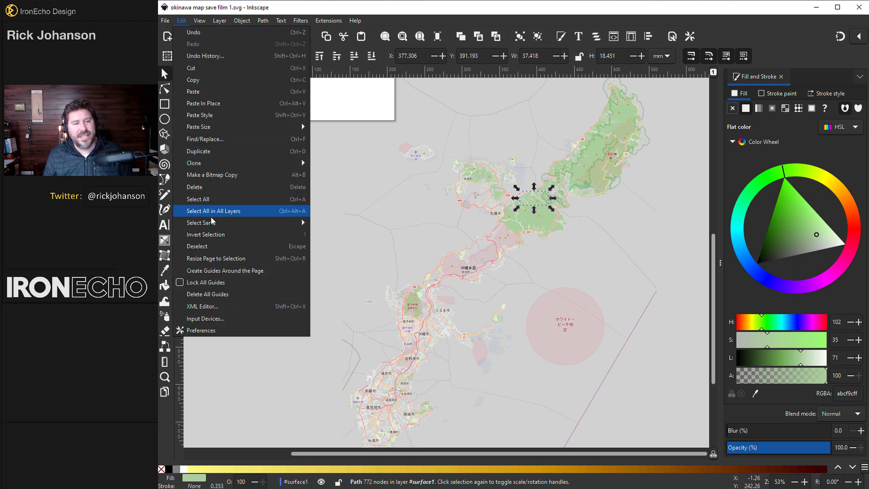
mouse_move(212, 222)
click(334, 235)
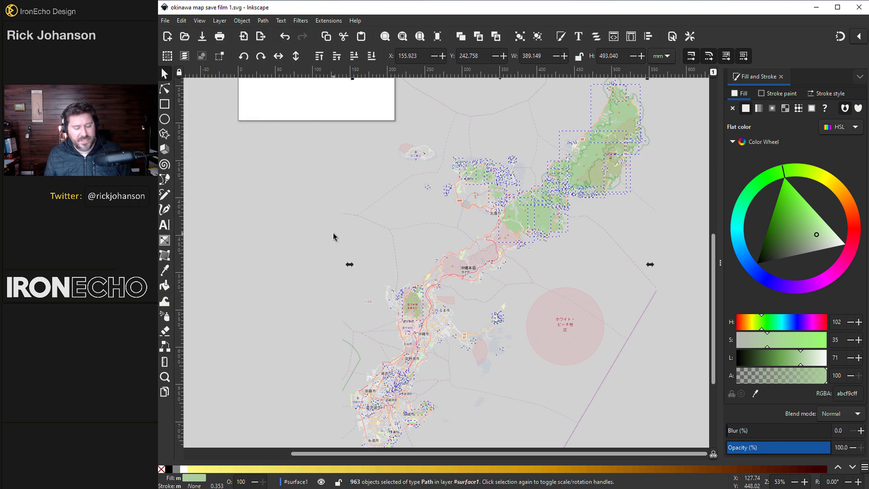
key(ctrl+g)
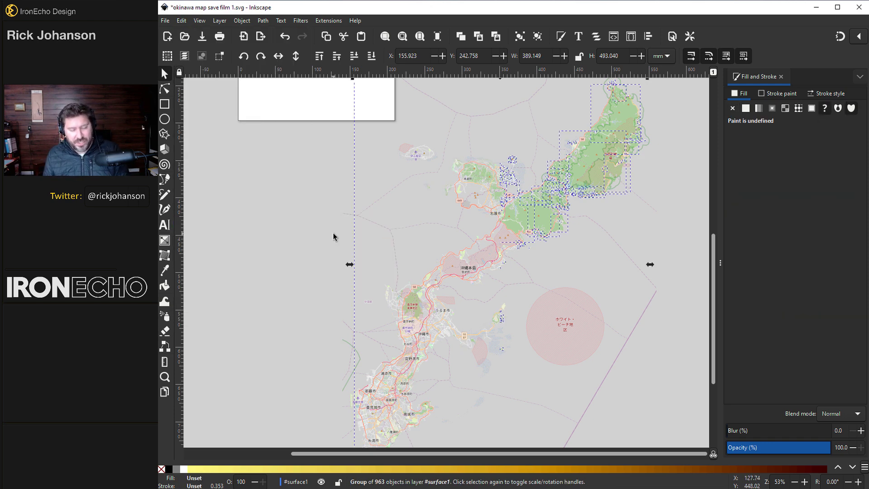
Move the green area group off the map, about 160 mm left and 544 mm down, and deselect it.
drag(489, 232, 517, 315)
key(minus)
key(minus)
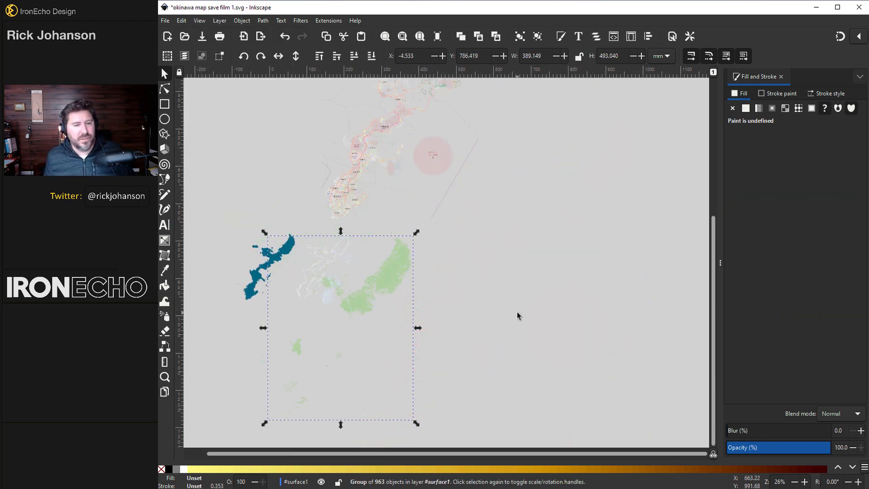
click(489, 287)
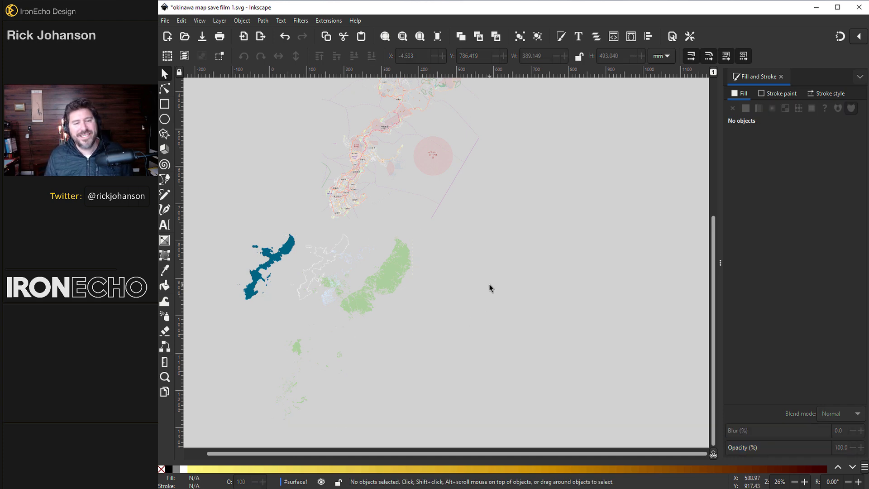
Select all remaining objects of the original map below the page and delete them.
scroll(264, 183, up, 8)
drag(225, 138, 558, 388)
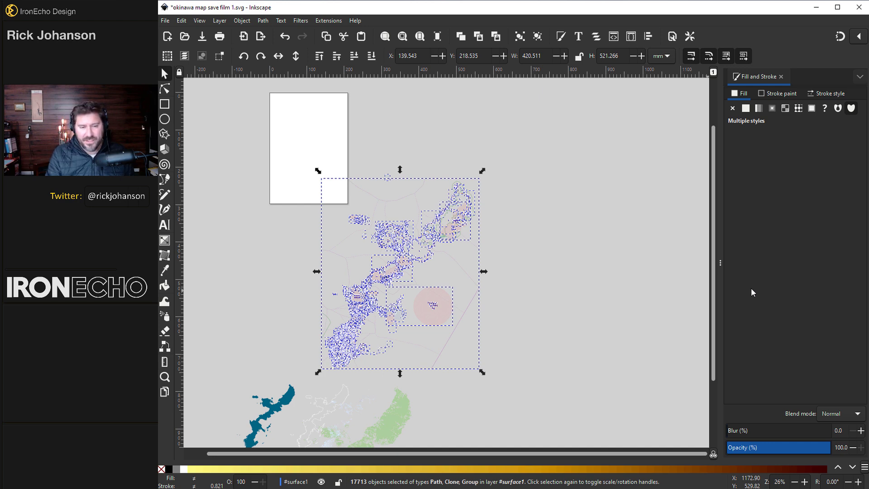
key(Delete)
scroll(503, 278, down, 10)
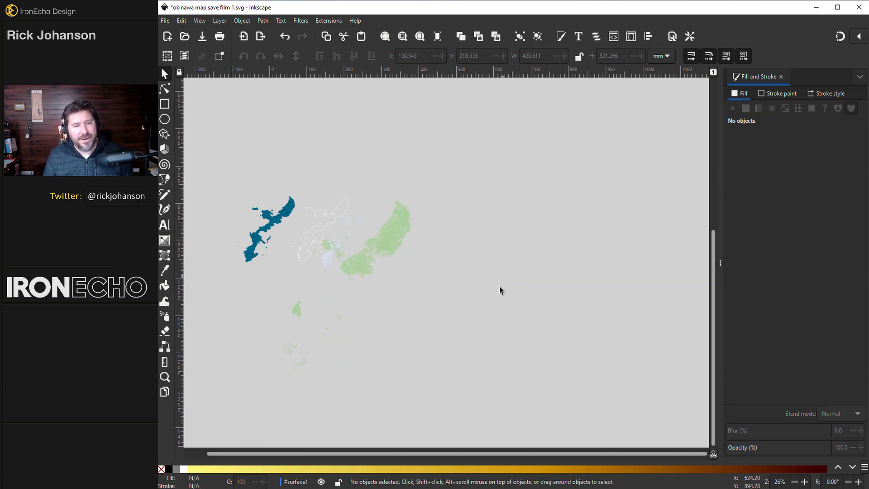
Fill the teal island shape with the blue 276aa2ff sampled from the colour swatch.
scroll(500, 289, up, 3)
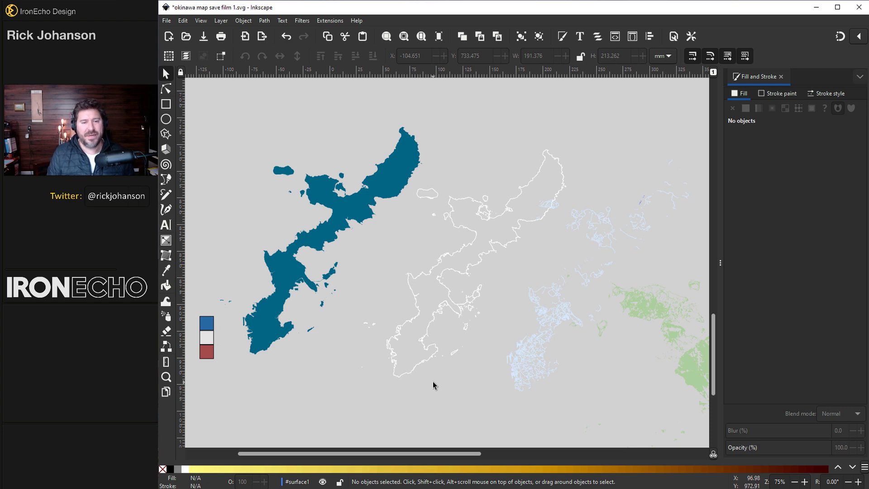
click(266, 331)
key(d)
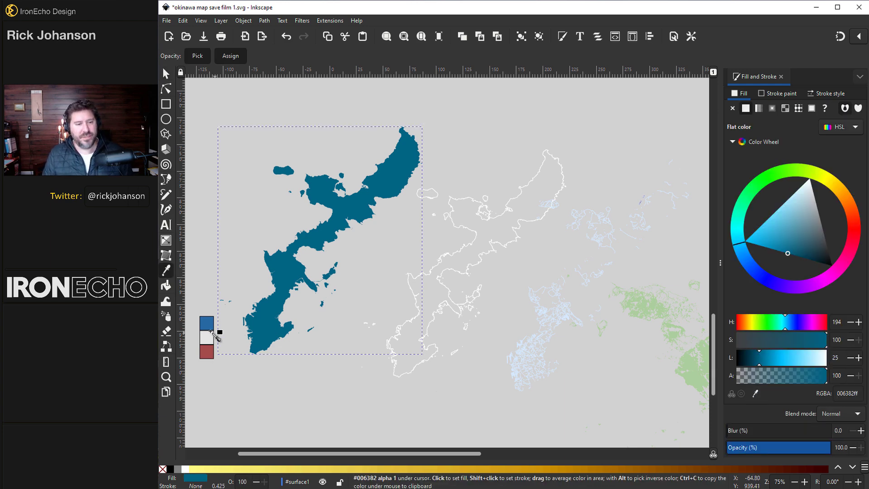
click(210, 329)
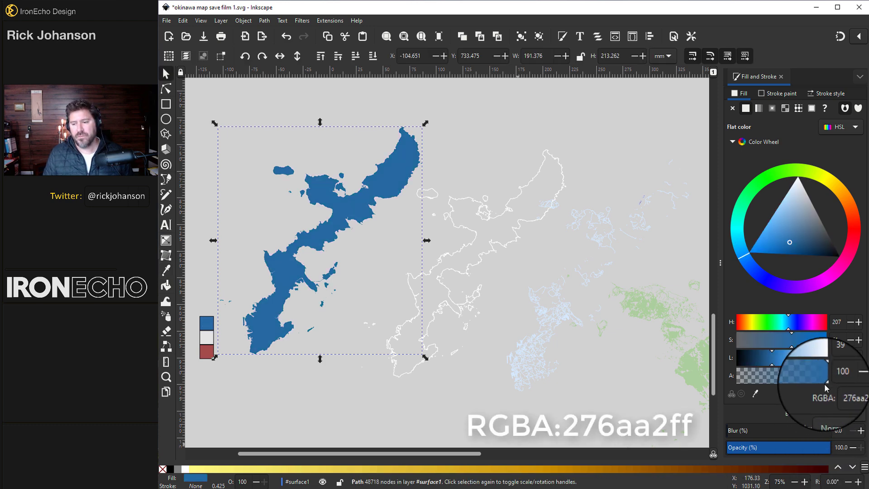
Move the white island outline onto the blue island shape so the coastlines line up.
click(468, 278)
drag(420, 270, 316, 250)
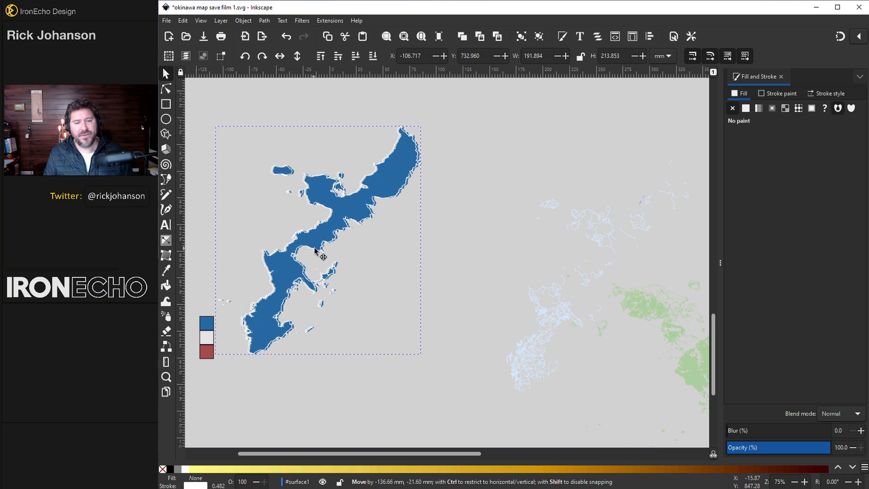
drag(315, 250, 316, 250)
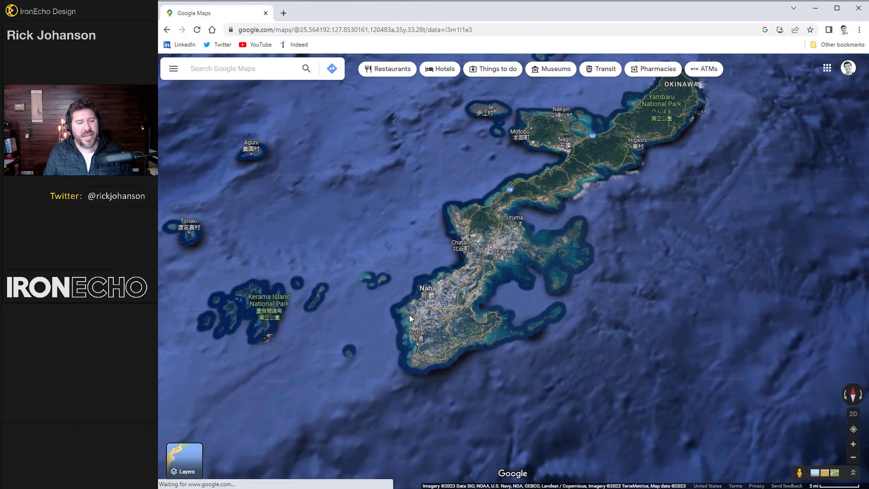
Move the light-blue road group onto the blue island and set its stroke width to 0.2 mm.
scroll(409, 315, up, 5)
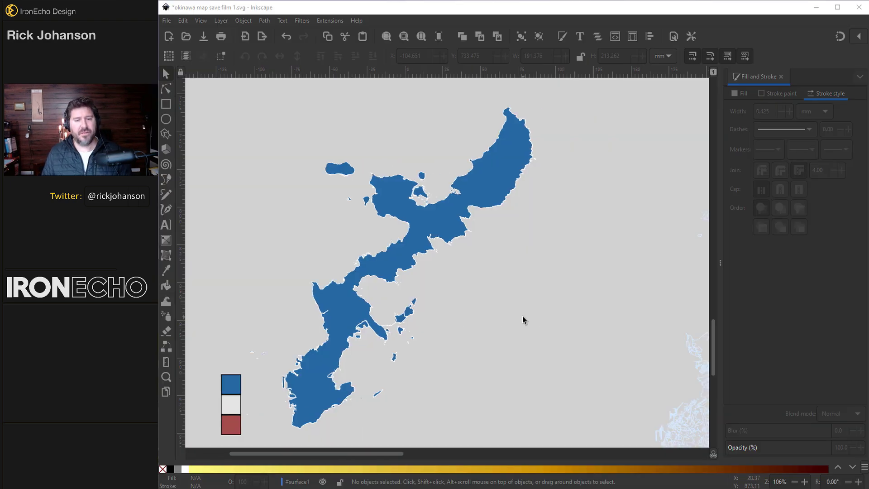
drag(660, 355, 292, 321)
scroll(367, 378, up, 9)
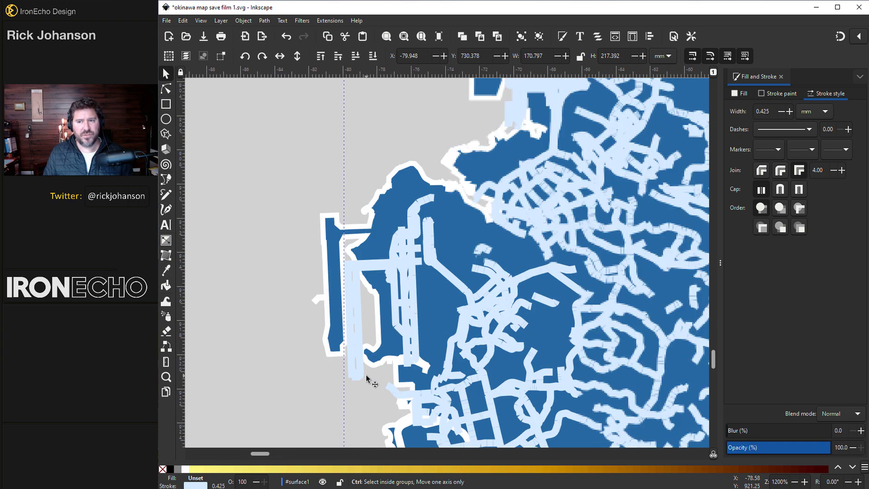
scroll(773, 111, down, 2)
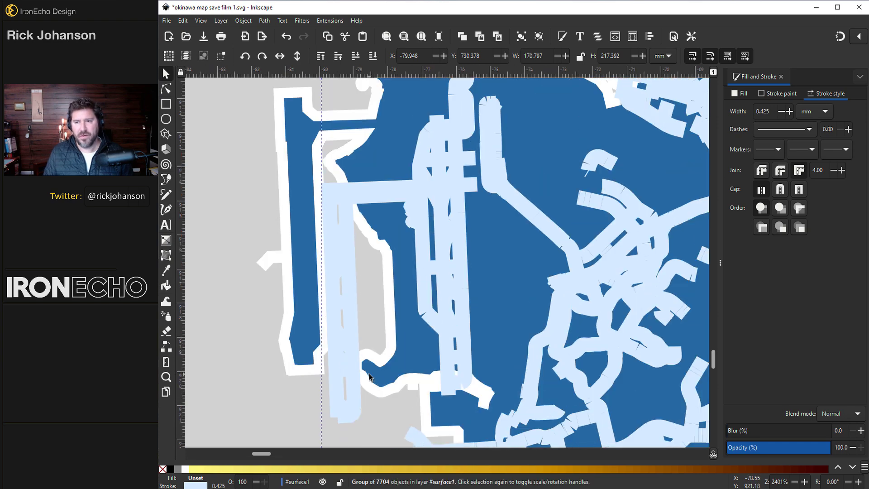
double_click(773, 112)
text(2)
key(Return)
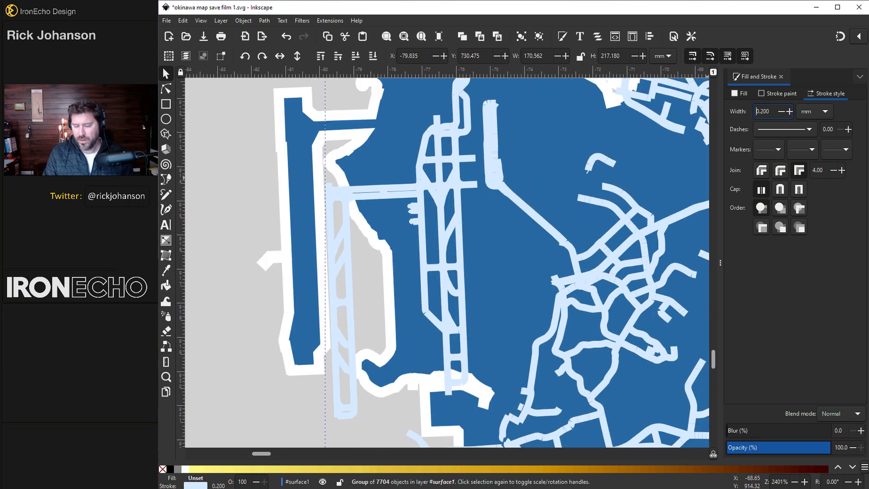
Fit the light-blue road group to the coastline at about 165 by 211 mm and make its stroke white ffffffff.
drag(350, 151, 346, 139)
scroll(307, 323, down, 3)
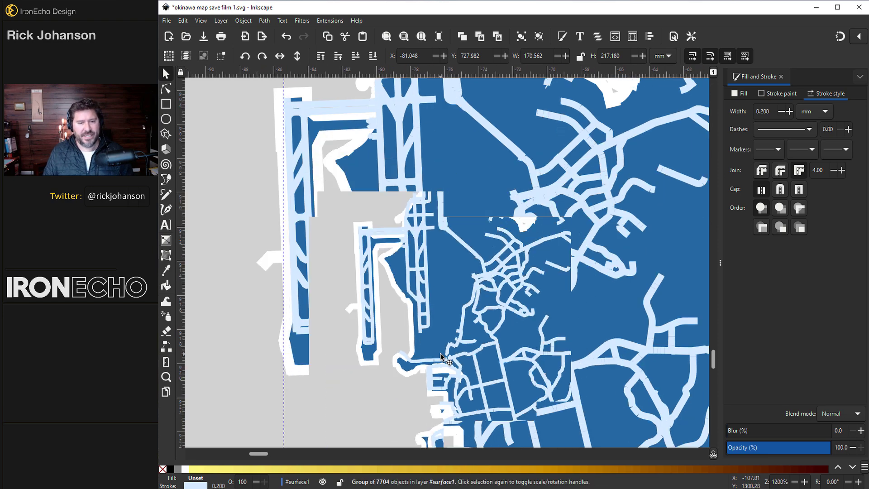
scroll(441, 358, down, 4)
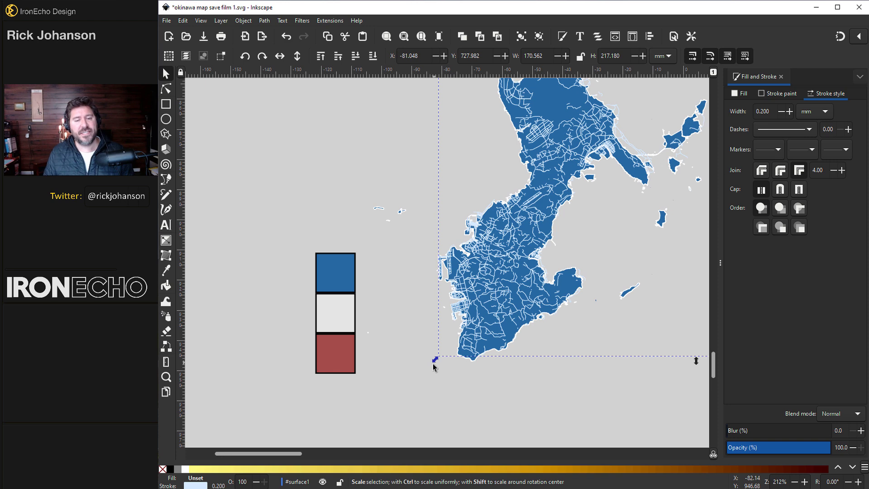
drag(434, 365, 448, 347)
key(3)
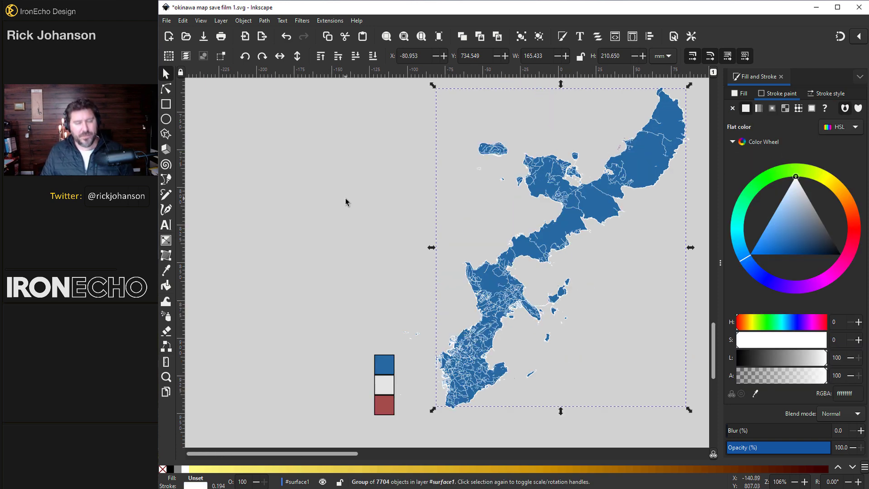
Fill the green area group with white ffffffff and fit it over the island at about 164 by 208 mm.
scroll(414, 231, down, 2)
click(528, 219)
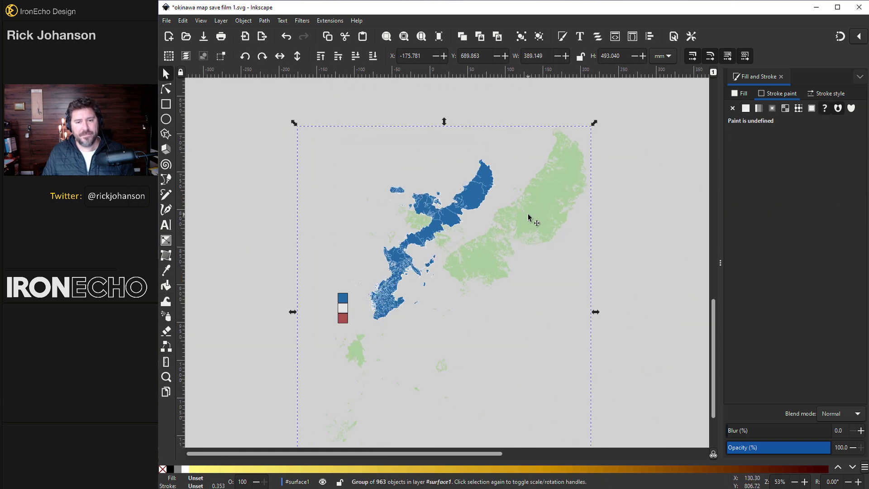
click(744, 94)
key(ctrl+shift+v)
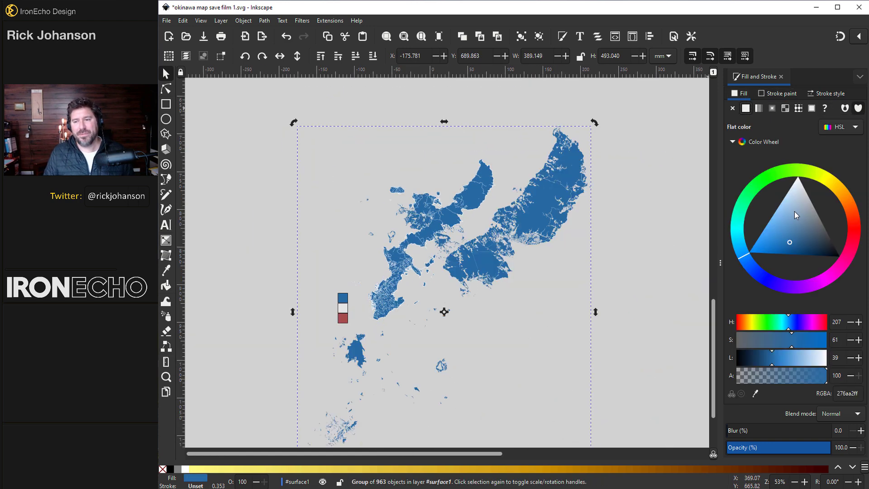
key(ctrl+z)
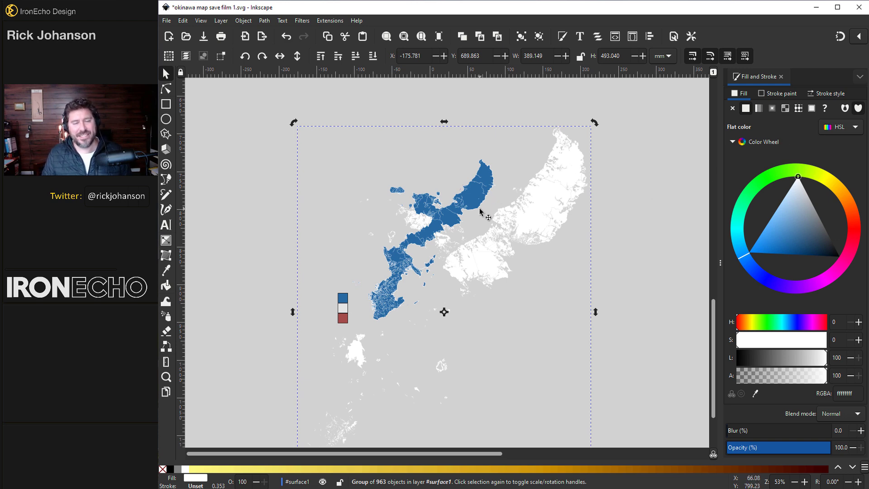
scroll(431, 191, up, 3)
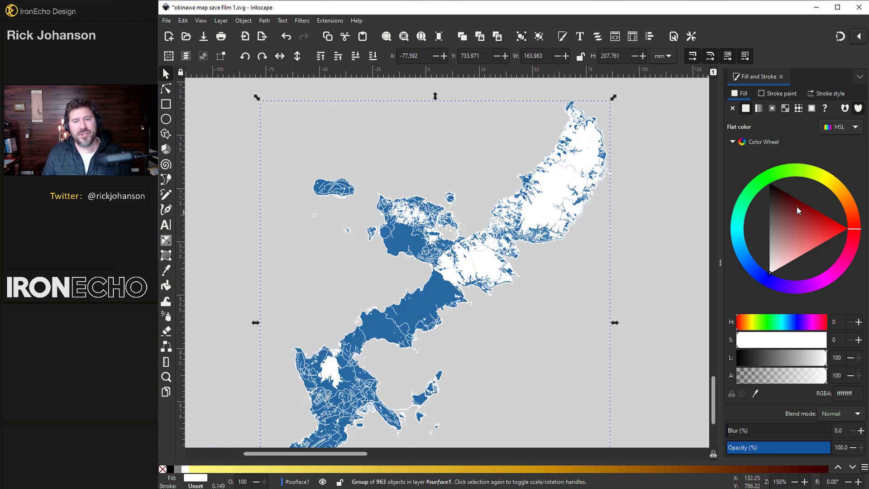
Try a light-blue 7cabe1ff fill on the forest area group and return it to white.
click(784, 216)
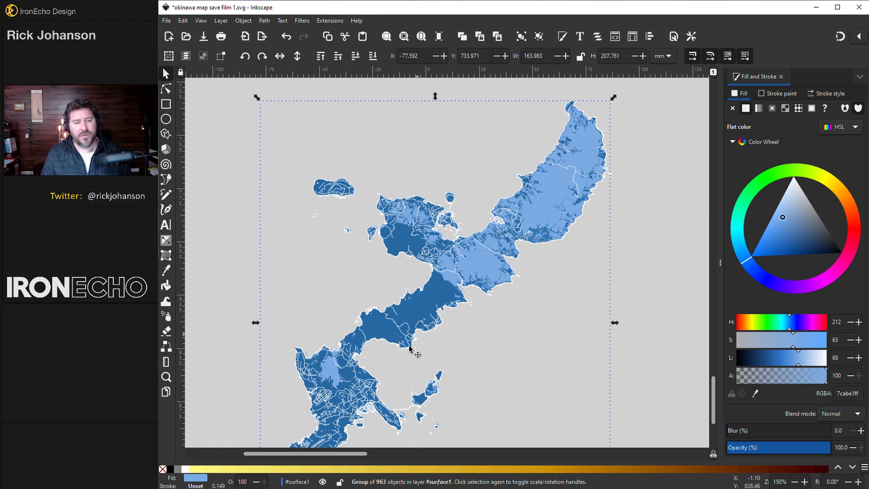
click(793, 177)
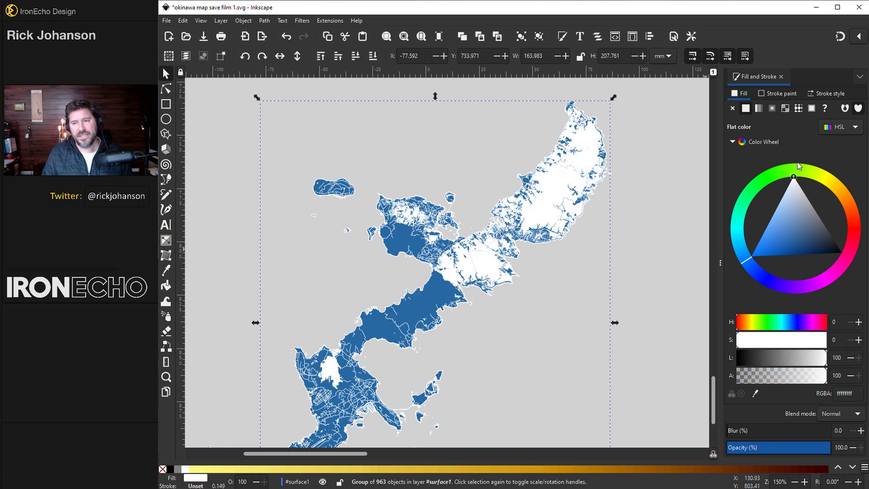
Give the forest area group a linear gradient from white to transparent, running diagonally from upper left to lower right, and save the document.
click(762, 109)
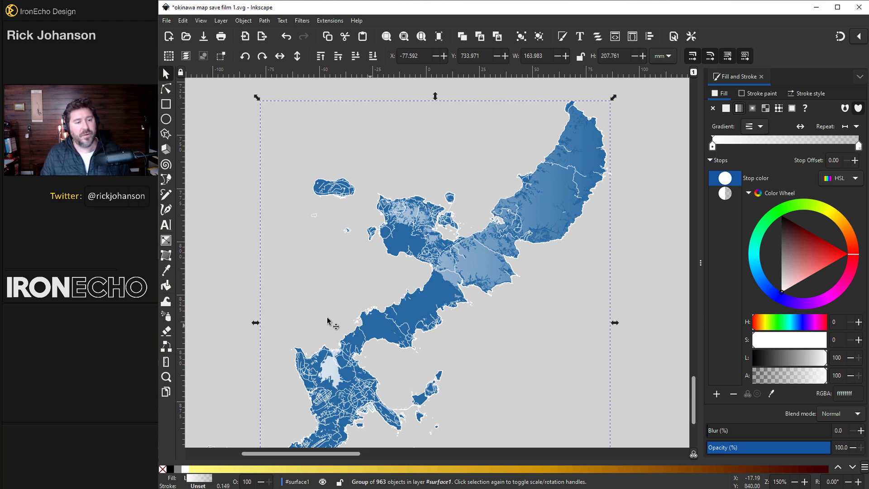
click(166, 241)
drag(275, 316, 354, 215)
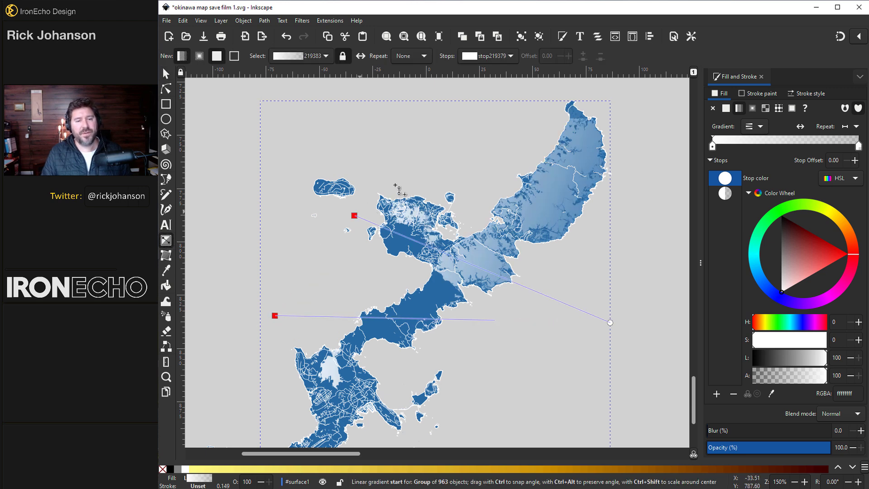
drag(397, 186, 418, 167)
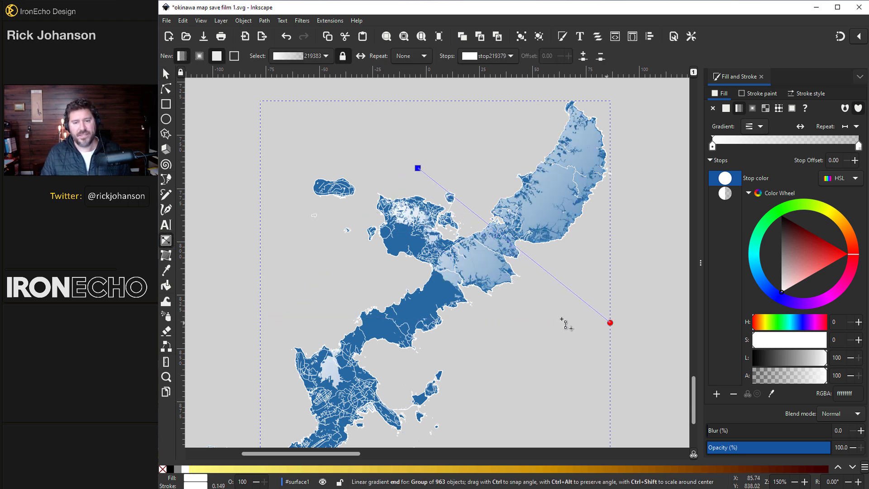
drag(610, 322, 552, 287)
key(s)
key(minus)
key(ctrl+s)
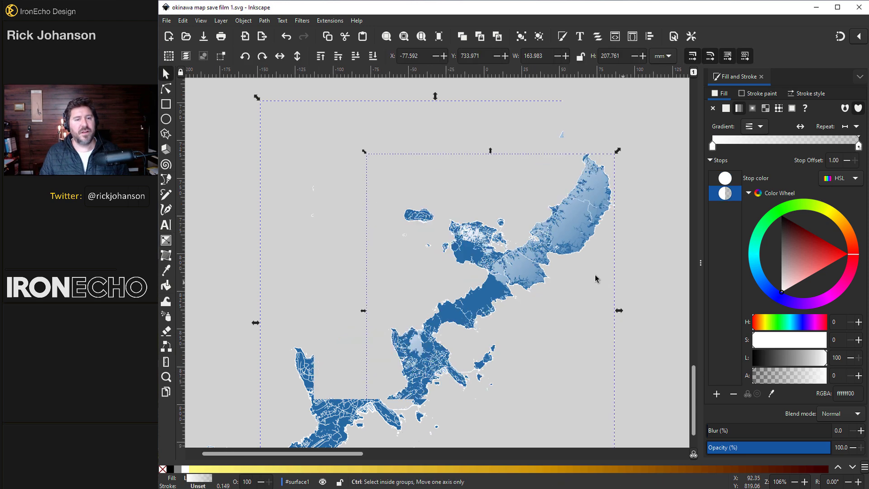
Select the road group and the gradient forest group over the island and group them together.
key(minus)
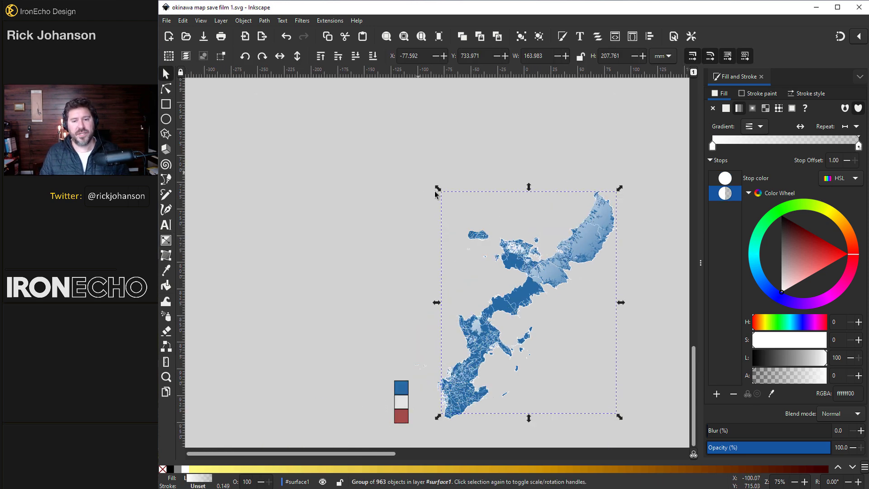
drag(417, 175, 666, 449)
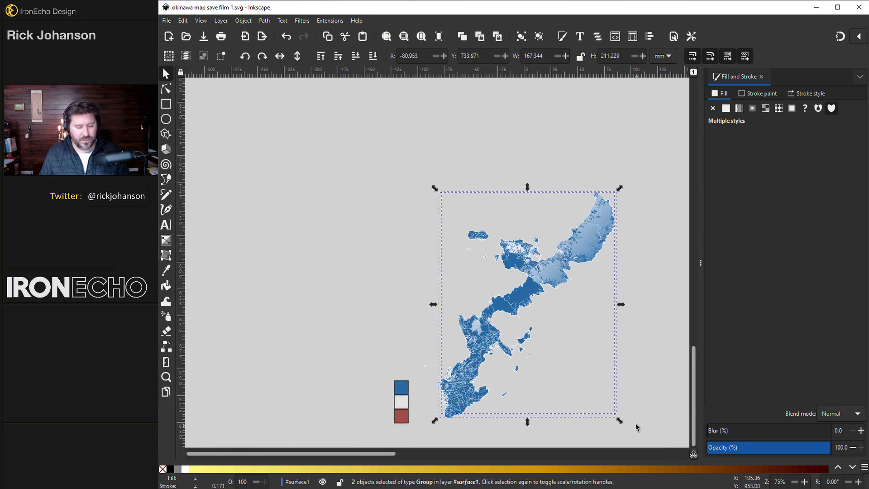
key(ctrl+g)
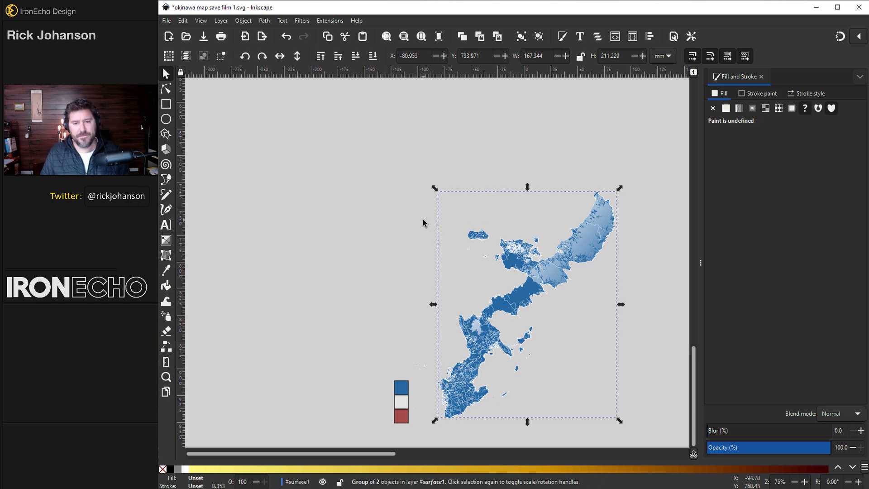
Move the light-grey bordered poster background about 239 mm left, away from the OKINAWA JAPAN title text and towards the island.
scroll(455, 366, right, 5)
scroll(450, 387, down, 2)
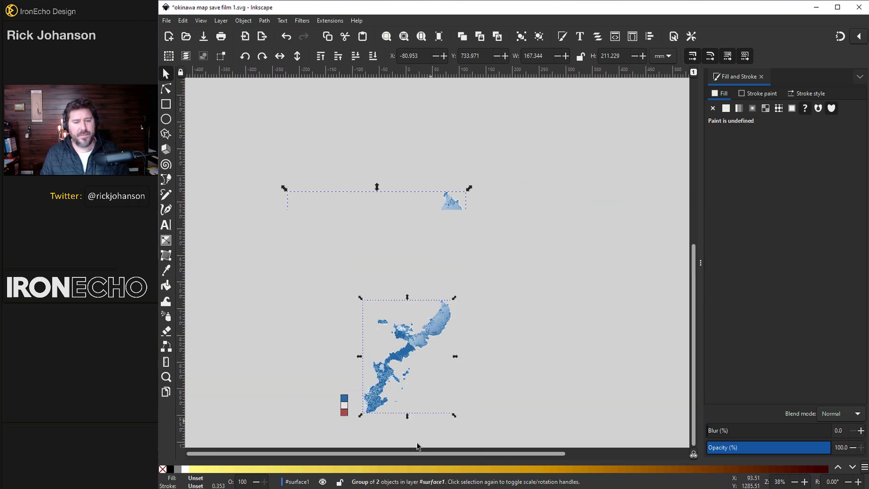
scroll(521, 398, right, 5)
drag(599, 337, 374, 311)
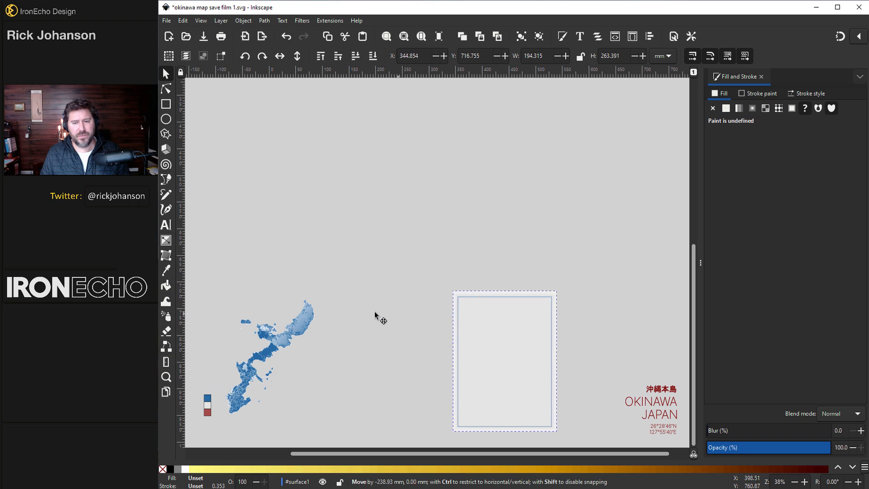
Move the bordered poster background left so that it frames the Okinawa island, then clear the selection.
scroll(404, 343, down, 2)
drag(403, 341, 294, 317)
scroll(308, 281, up, 1)
key(Escape)
drag(412, 457, 389, 455)
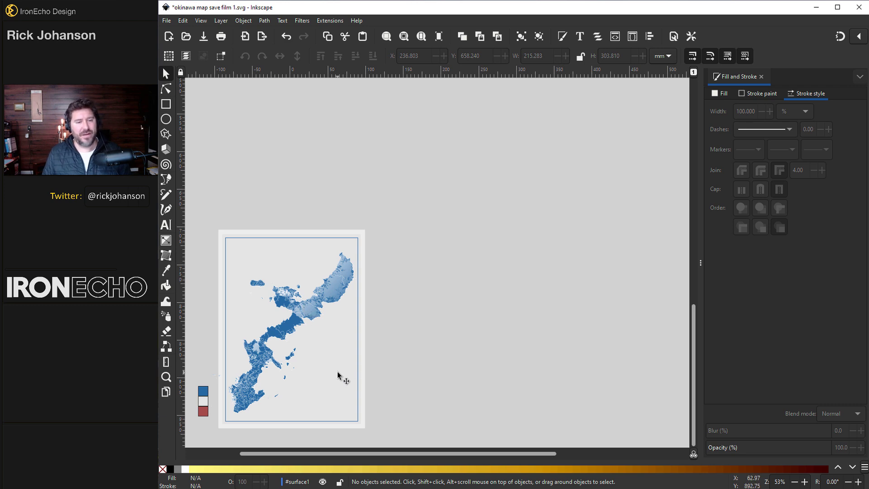
Bring the Great Wave artwork into the document as an embedded image beside the poster.
key(ctrl+shift+s)
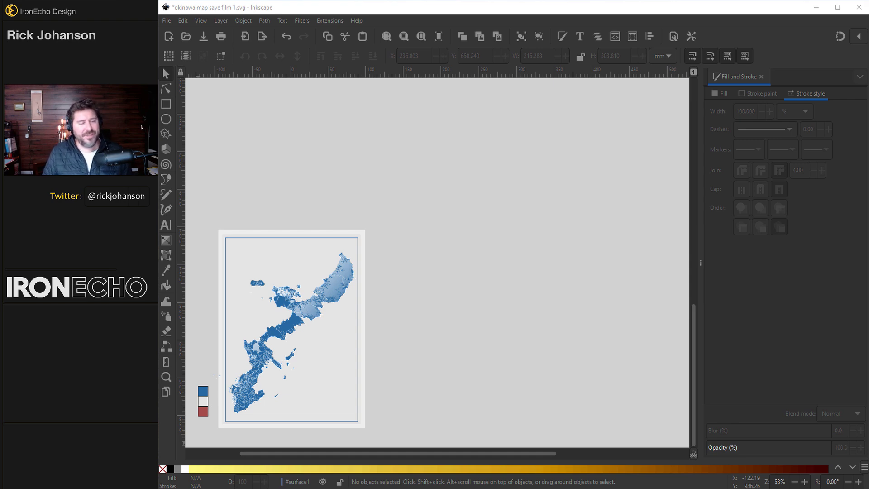
key(alt+Tab)
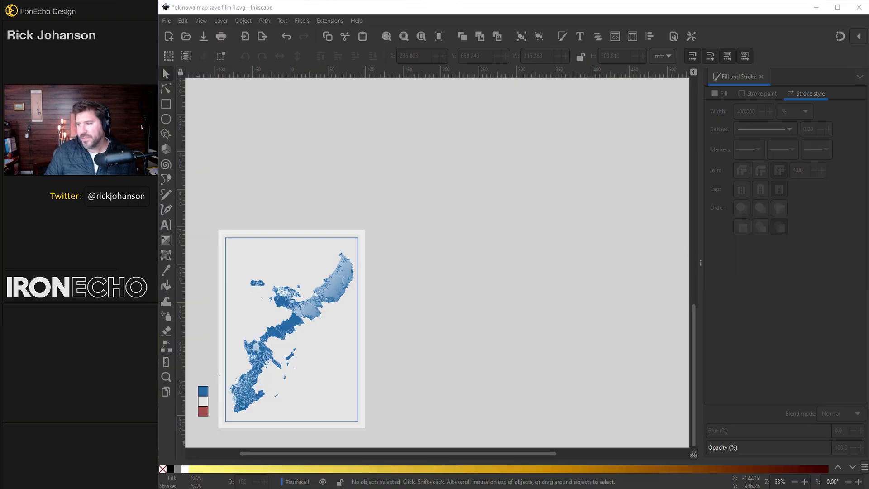
drag(494, 270, 457, 233)
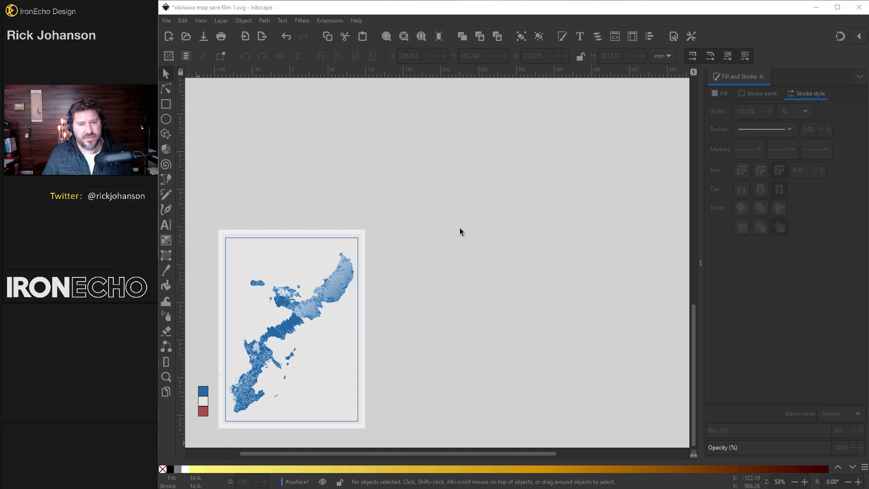
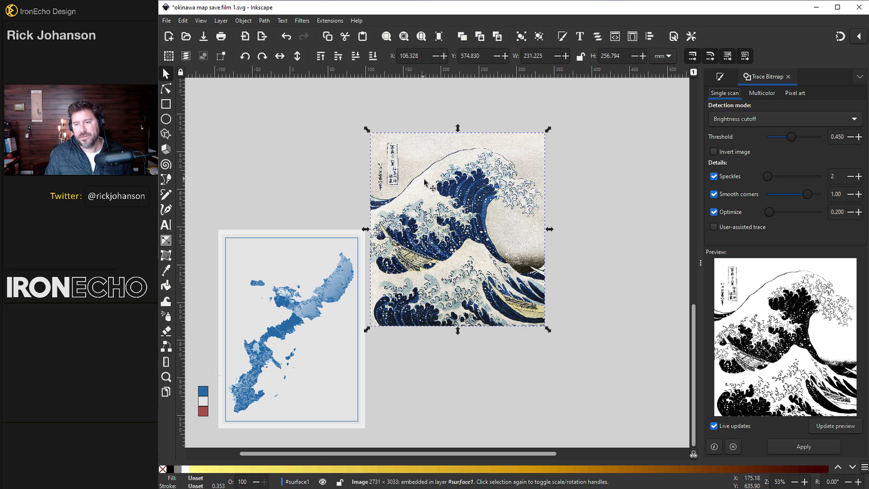
Trace the wave image with a single-scan brightness cutoff at threshold 0.370.
click(851, 137)
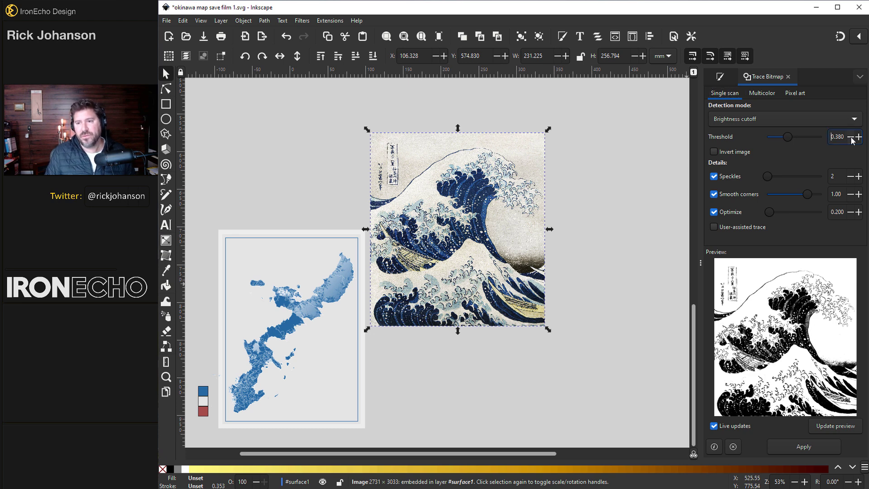
key(shift+Tab)
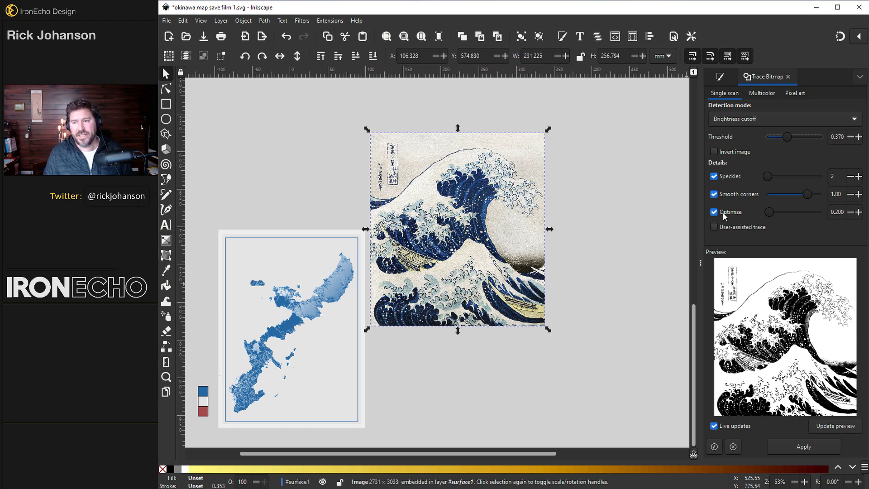
click(799, 448)
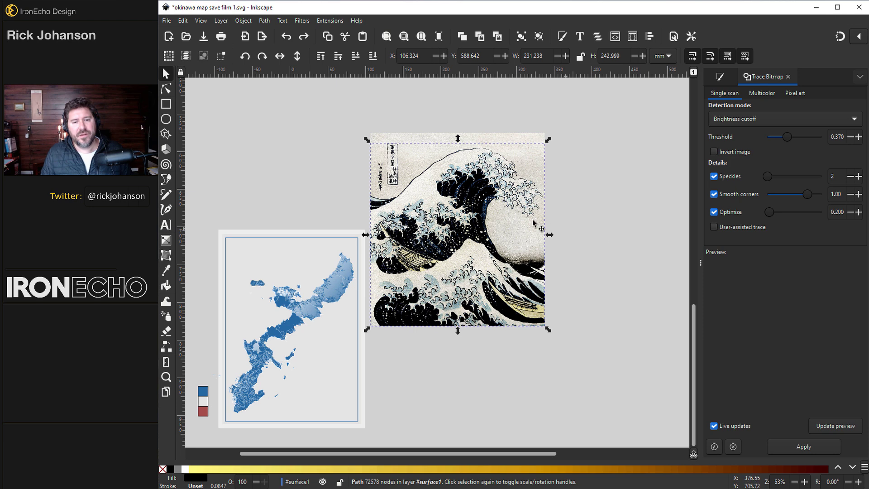
Move the traced wave path off the original wave image and delete the original image.
mouse_move(471, 197)
mouse_down()
mouse_move(590, 203)
mouse_move(566, 190)
mouse_move(512, 232)
mouse_up()
click(500, 199)
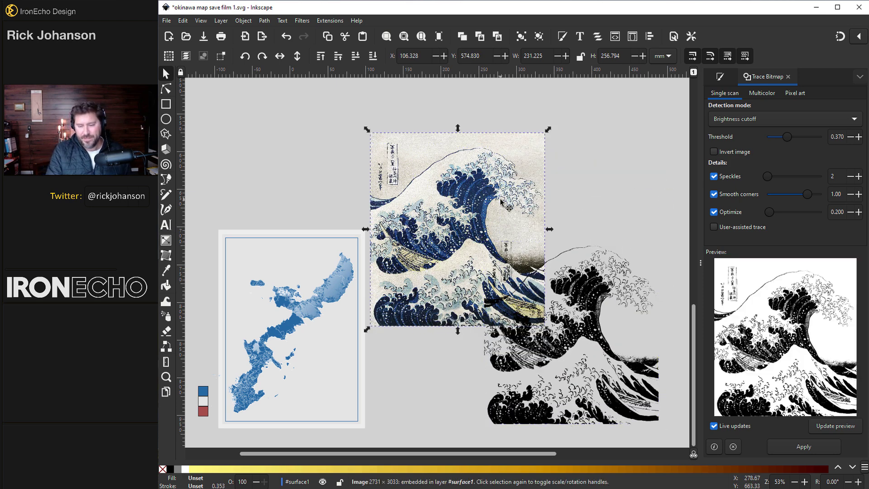
key(Delete)
Fill the traced wave with dark red 670303ff and move it onto the poster.
click(590, 286)
key(ctrl+shift+f)
click(790, 198)
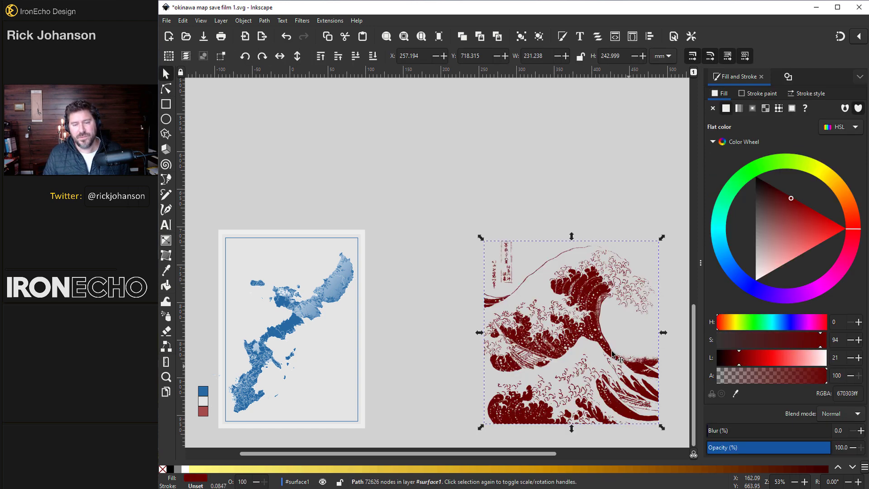
drag(588, 284, 269, 282)
Change the traced wave's fill to the very light grey efefefff so it blends into the poster background.
drag(724, 250, 813, 185)
key(3)
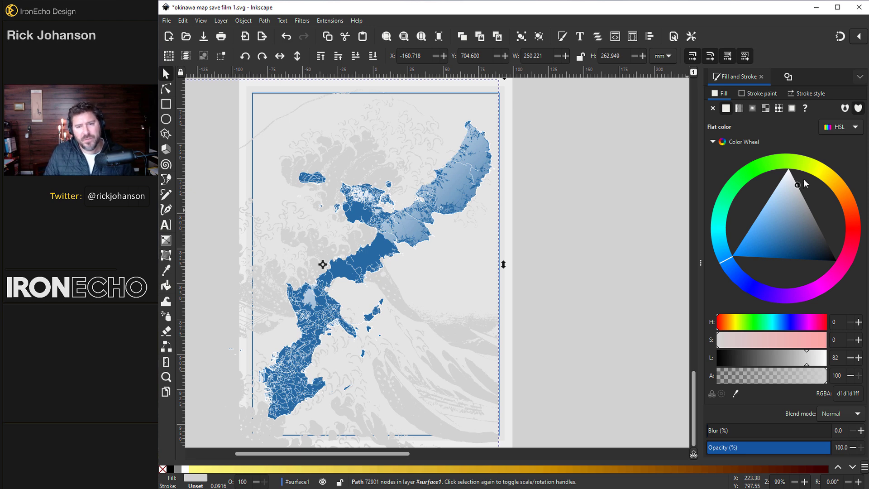
drag(804, 175, 806, 166)
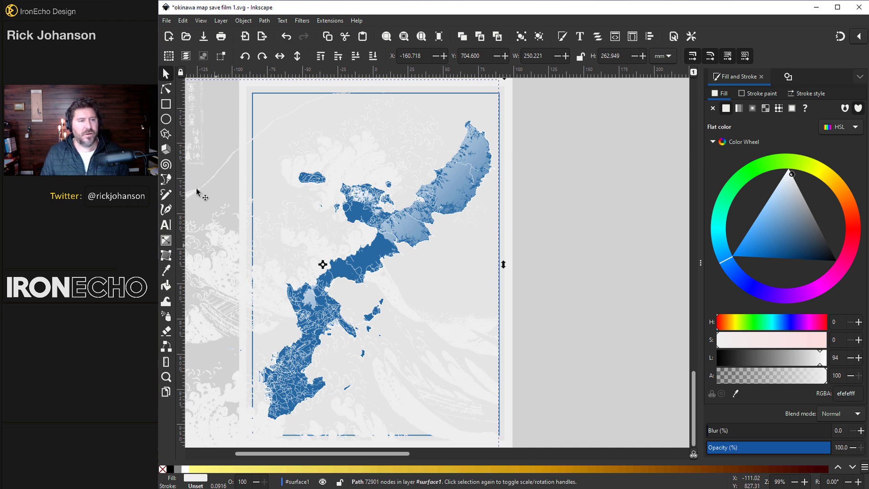
Draw a rectangle about 174.6 by 242.1 mm over the poster's inner border, filled green 09b600ff at 57.5% opacity.
click(166, 104)
mouse_move(253, 93)
mouse_down()
mouse_move(440, 279)
mouse_move(500, 434)
mouse_up()
click(756, 204)
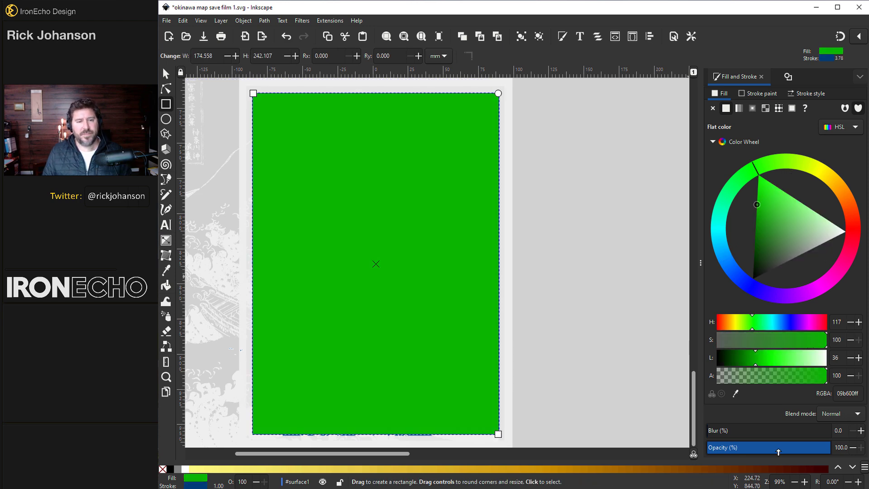
click(779, 449)
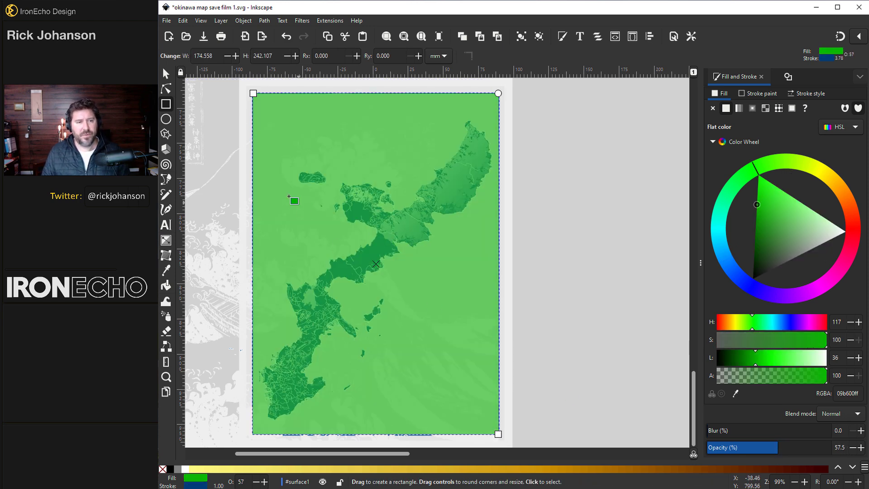
Clip the traced wave to the green rectangle inside the poster's border.
key(s)
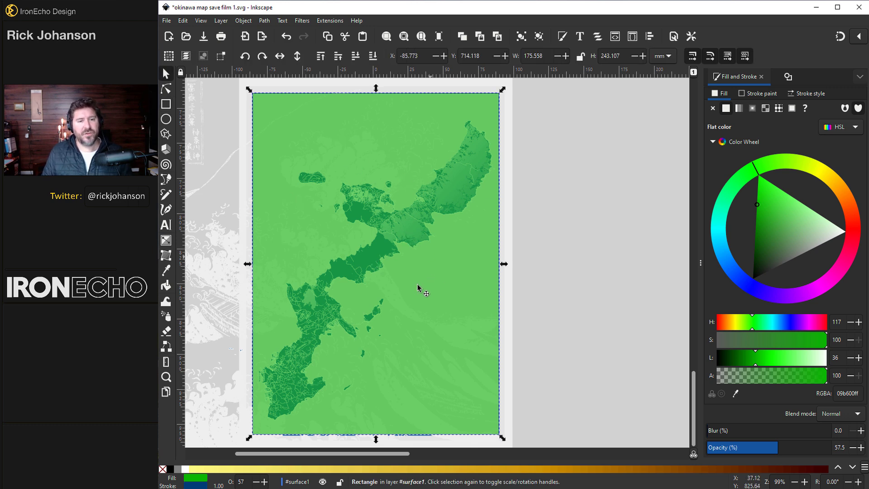
shift+click(206, 268)
click(243, 21)
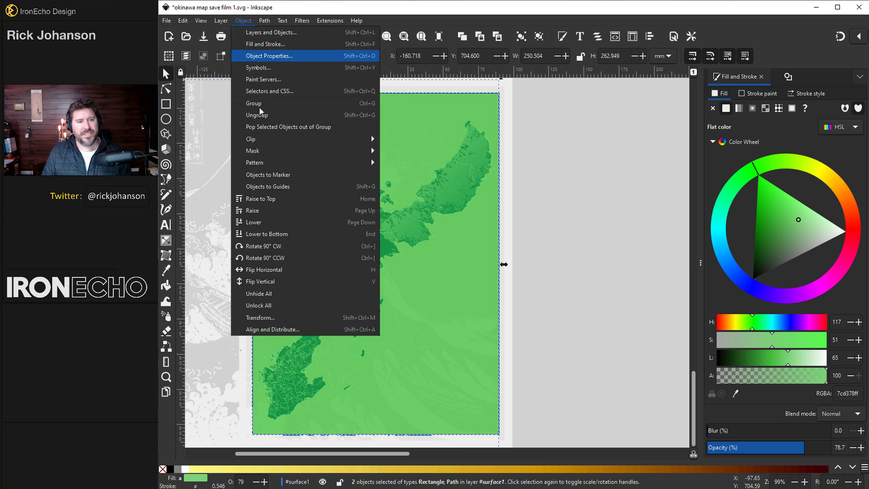
mouse_move(261, 140)
click(398, 142)
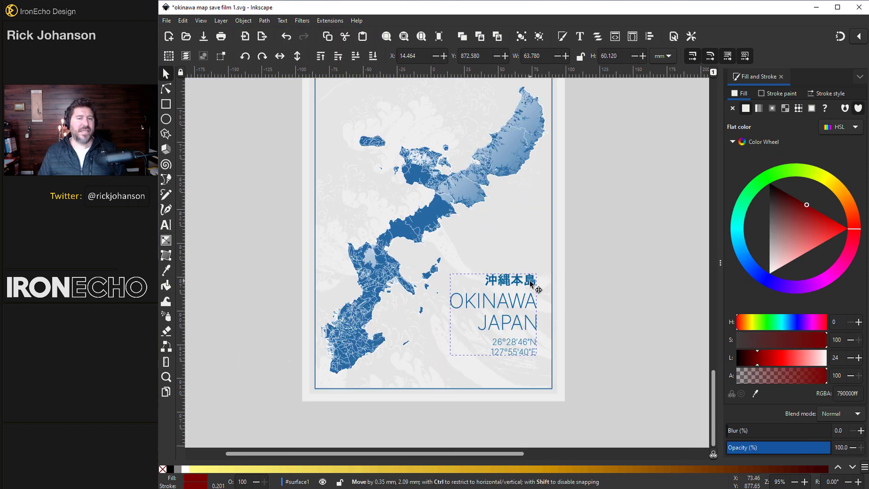
Move the OKINAWA JAPAN title group up about 16 mm on the poster and deselect it.
click(536, 288)
drag(518, 281, 519, 258)
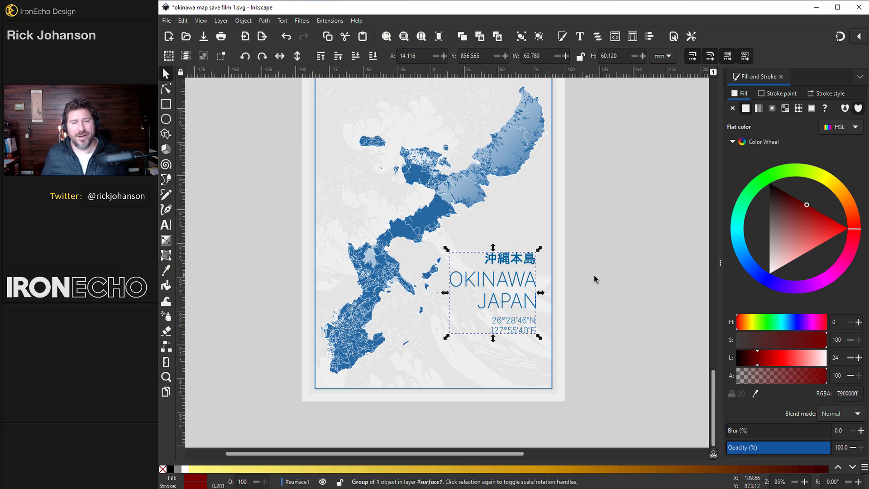
click(622, 283)
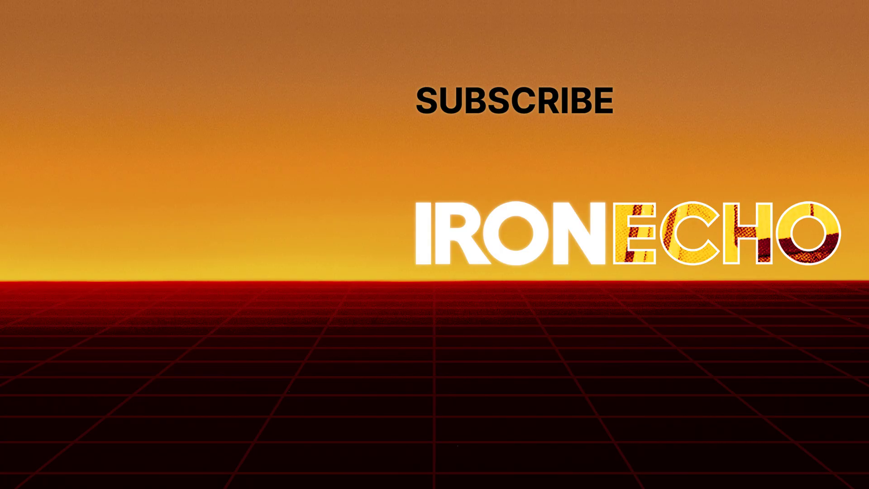